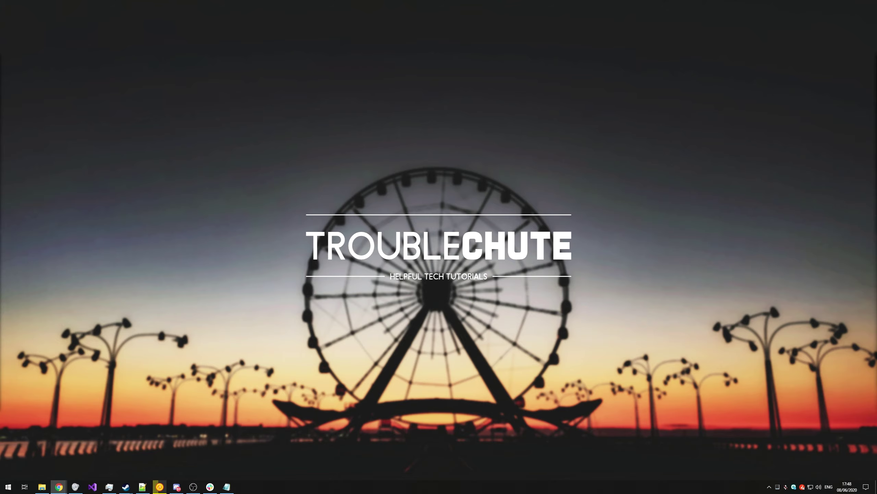
Restore the browser full-screen, check the win folder tab, then return to the README.
left_click(58, 487)
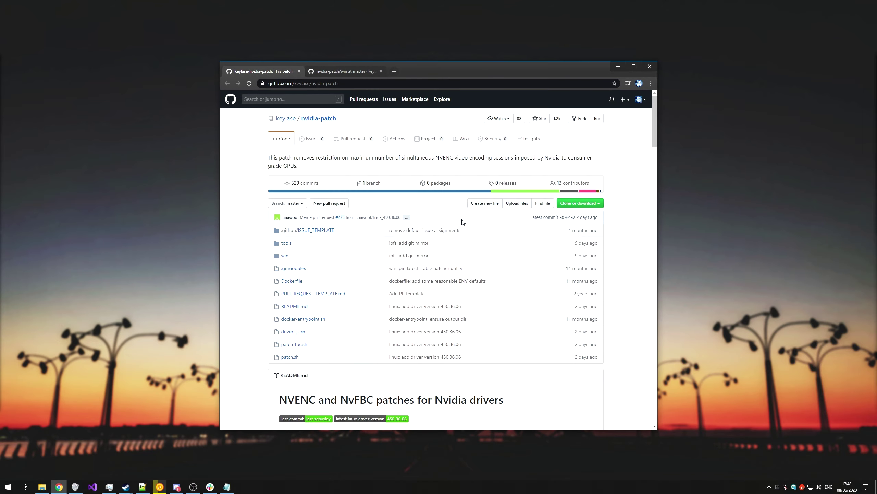
double_click(484, 68)
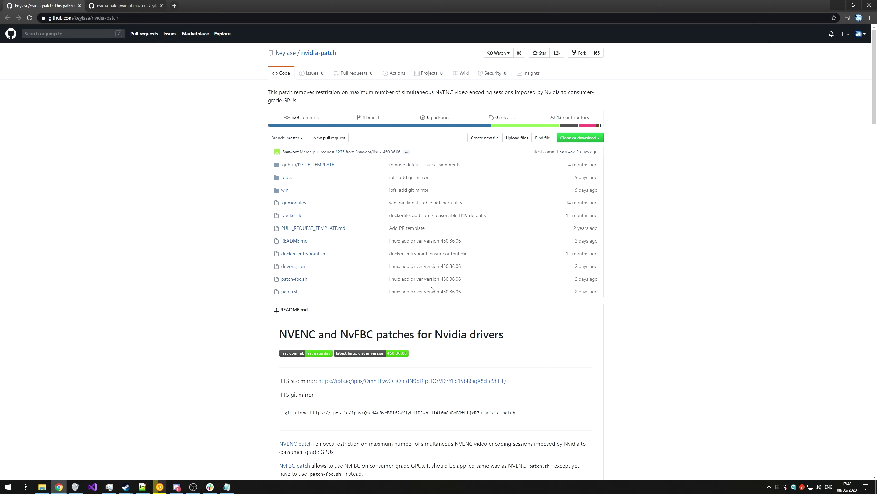
scroll(467, 230, "down", 5)
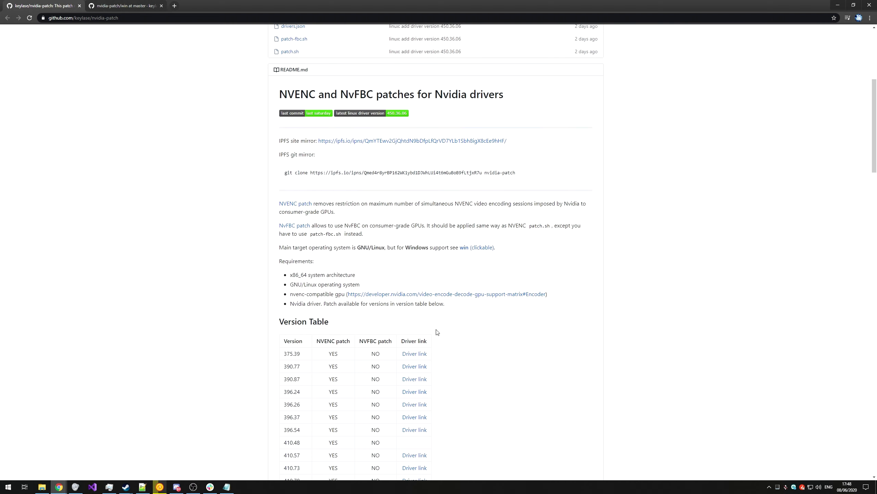
left_click_drag(497, 247, 460, 248)
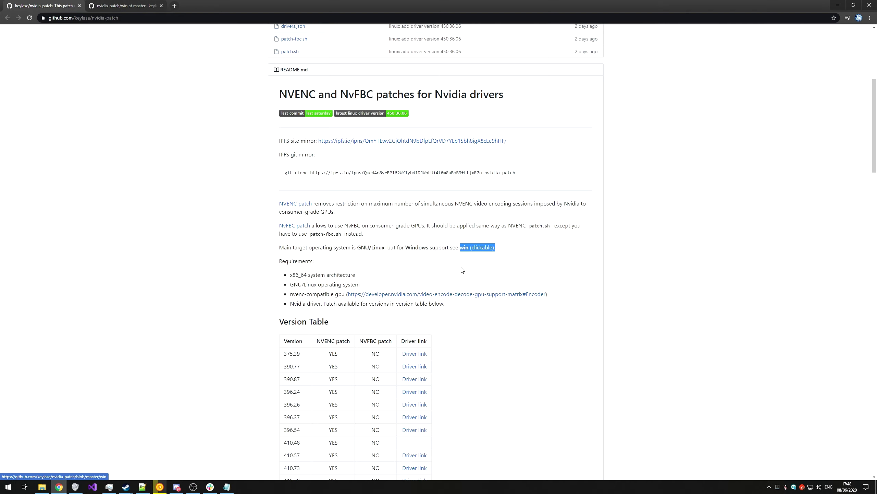
left_click(463, 271)
key("ctrl+Tab")
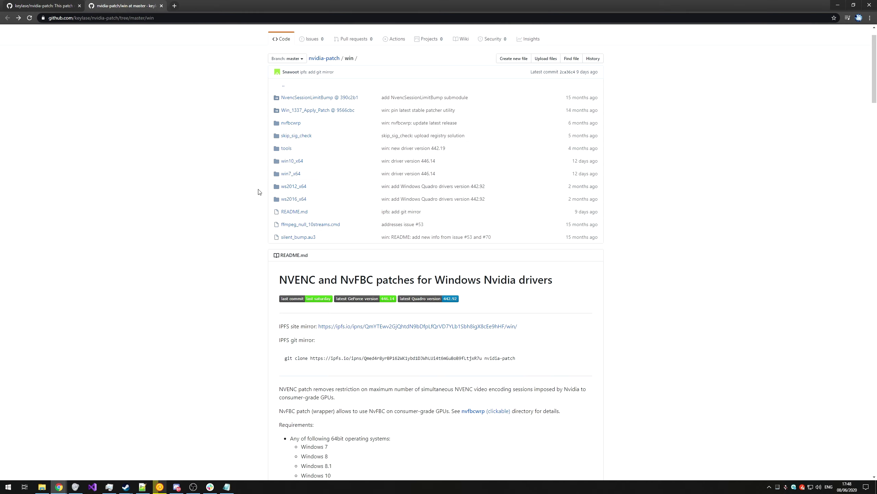
scroll(259, 239, "up", 2)
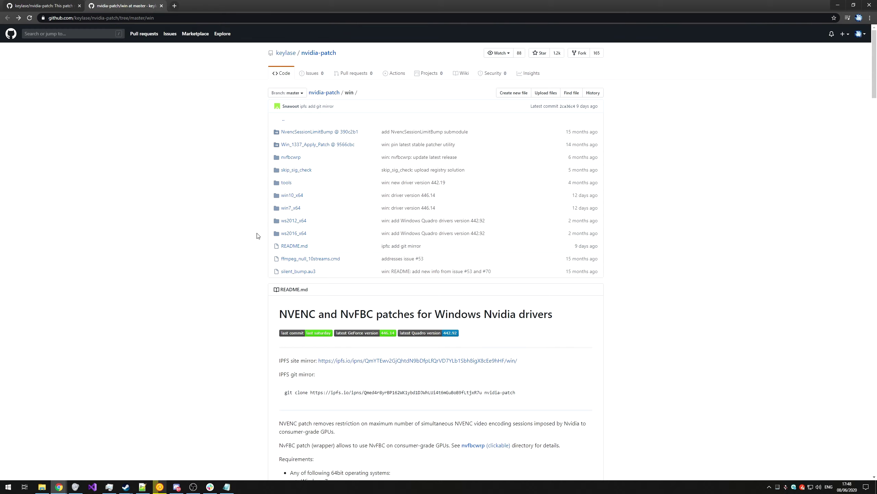
left_click(39, 6)
Read through the README's version table down to its last row, 450.36.06.
scroll(402, 164, "down", 3)
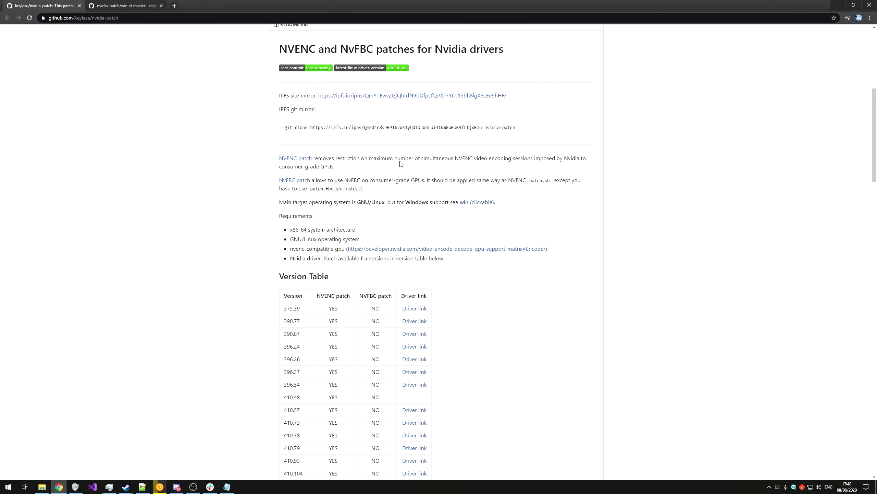
left_click_drag(872, 125, 850, 149)
left_click_drag(329, 53, 391, 279)
scroll(318, 186, "down", 2)
scroll(333, 242, "down", 4)
scroll(333, 290, "down", 5)
scroll(335, 312, "up", 15)
left_click(338, 338)
scroll(304, 262, "down", 20)
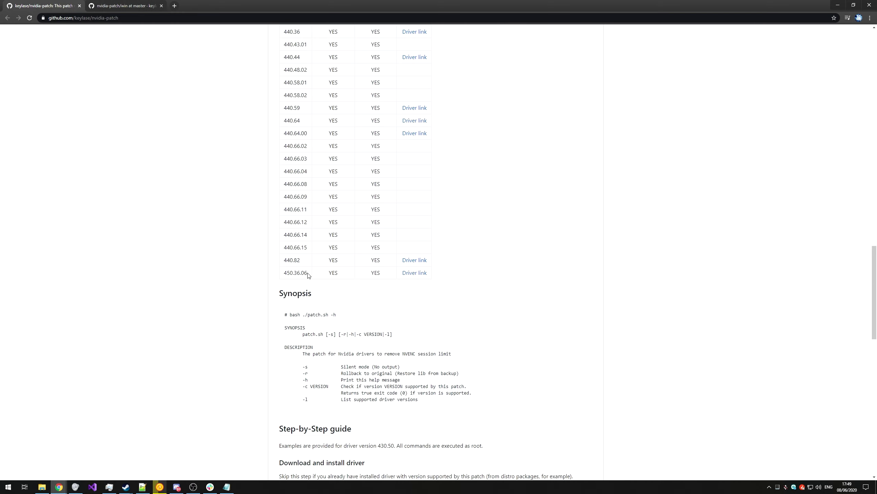
left_click_drag(309, 273, 285, 273)
left_click(403, 288)
scroll(361, 261, "down", 3)
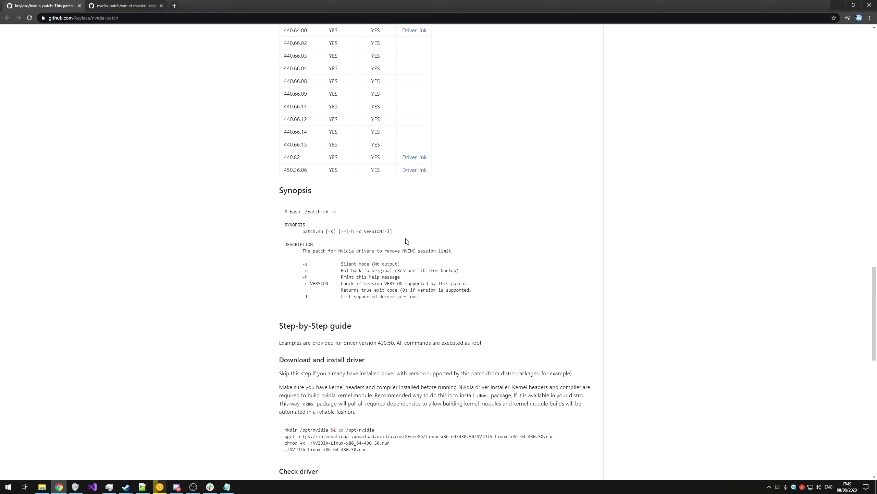
scroll(342, 200, "down", 10)
scroll(343, 200, "down", 5)
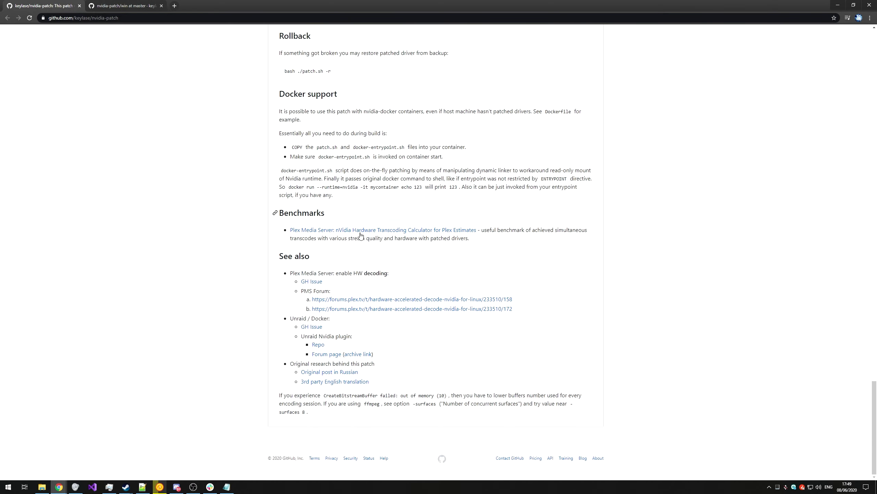
On the win folder page, read the NVENC Patch Step-by-Step Guide and reach the Version Table.
left_click(127, 10)
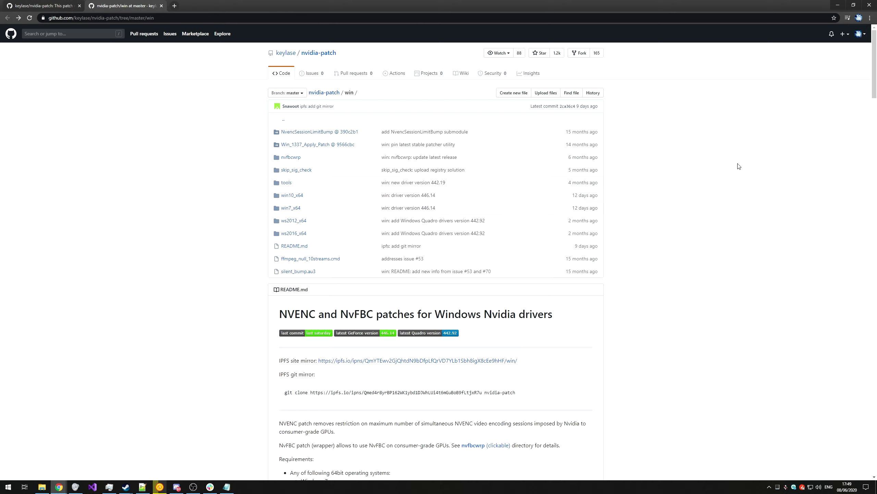
left_click_drag(875, 77, 875, 115)
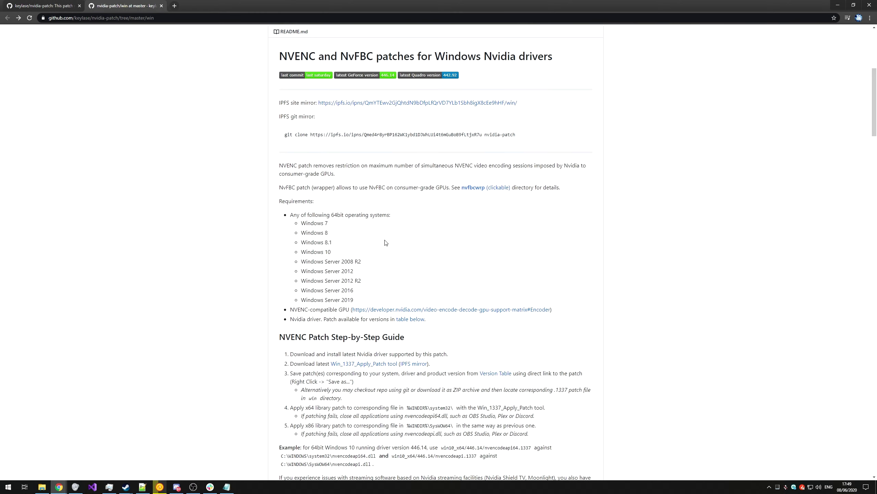
scroll(386, 243, "down", 4)
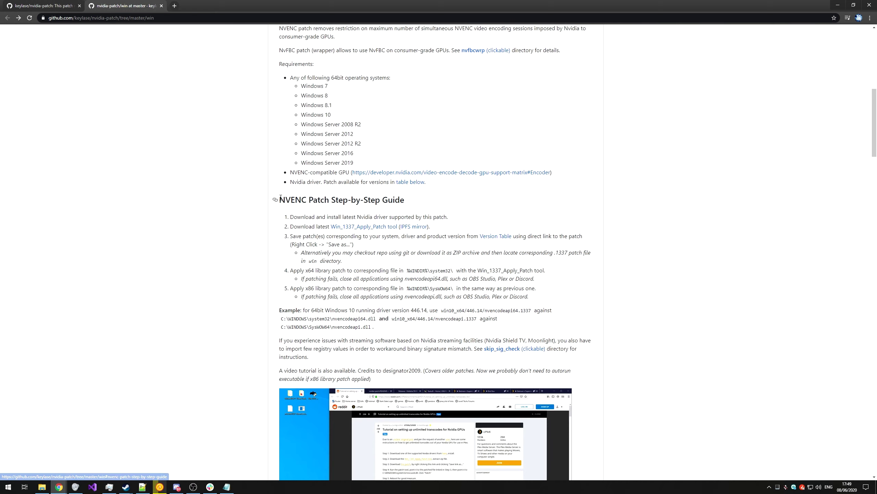
left_click_drag(280, 198, 579, 329)
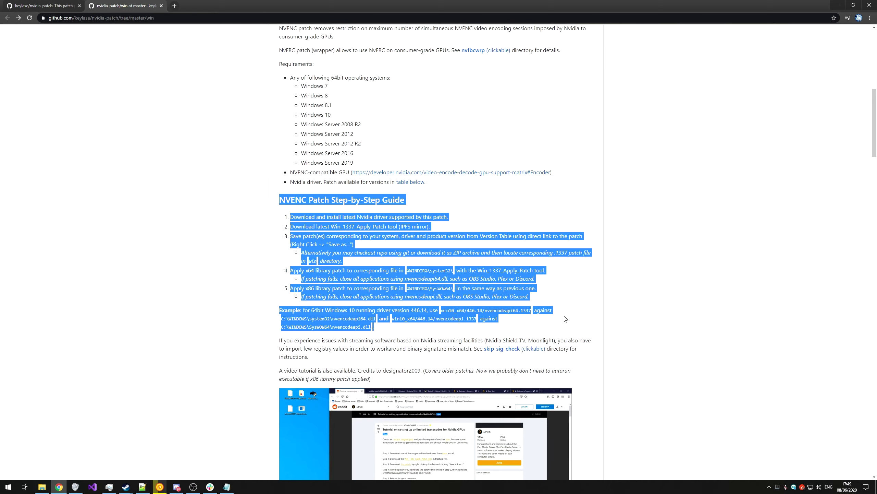
left_click(564, 318)
scroll(559, 318, "down", 11)
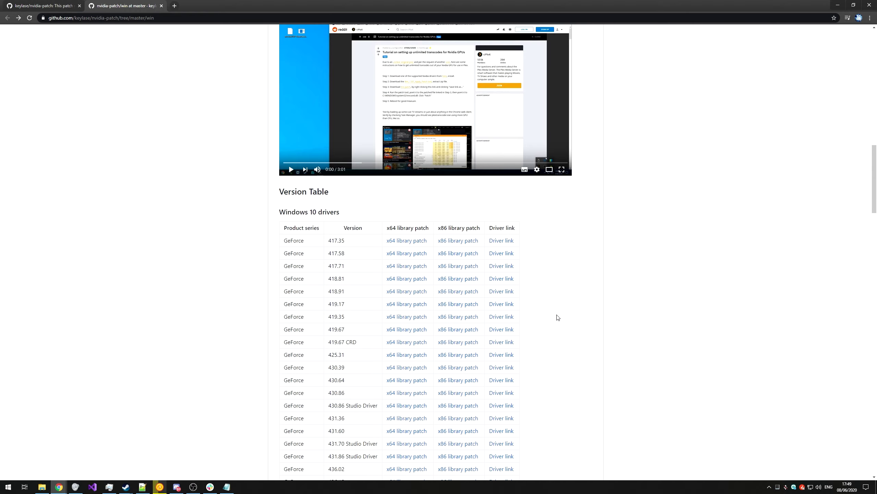
left_click_drag(339, 192, 362, 215)
scroll(360, 211, "down", 5)
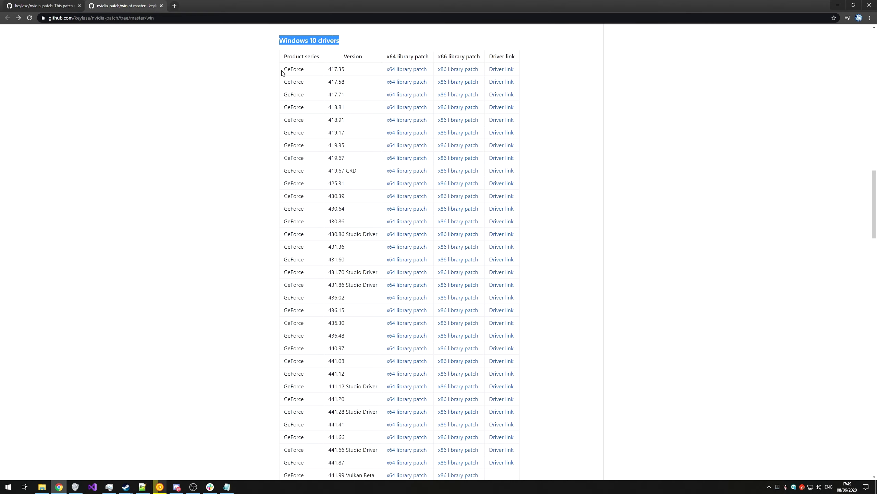
Find the GeForce 446.14 row and open its Driver link in a new tab to download.
left_click_drag(282, 71, 321, 70)
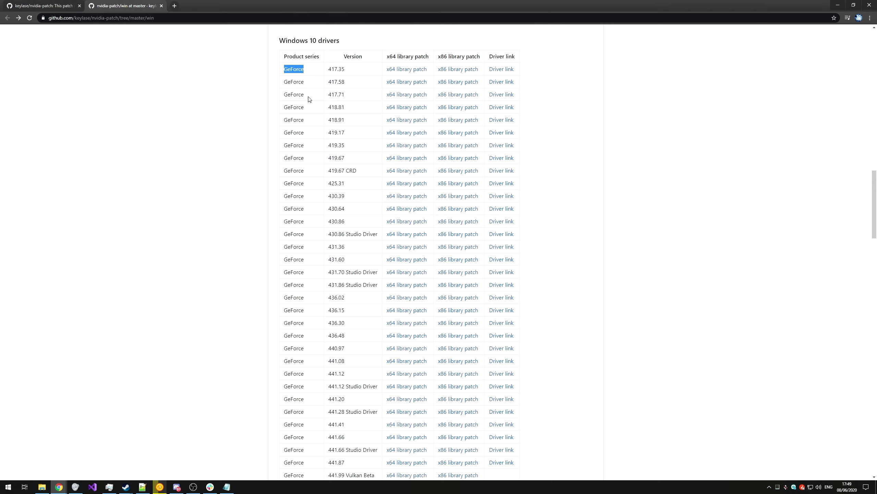
left_click_drag(327, 69, 349, 70)
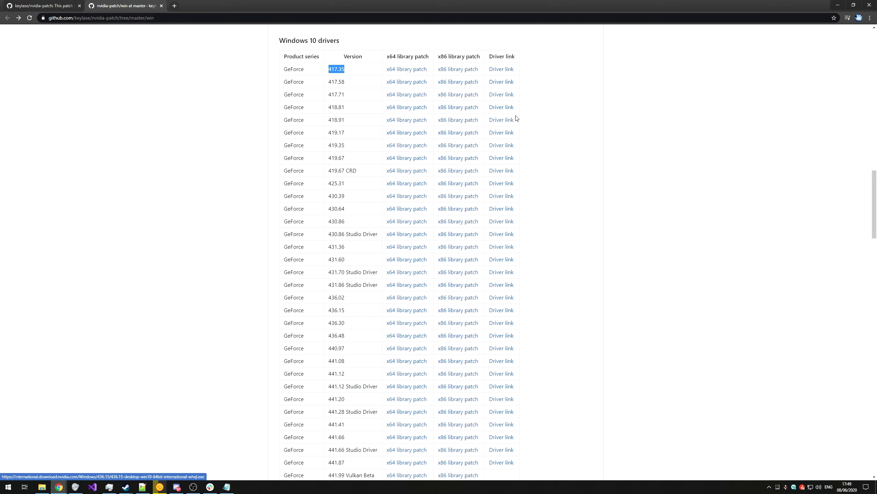
scroll(380, 153, "down", 12)
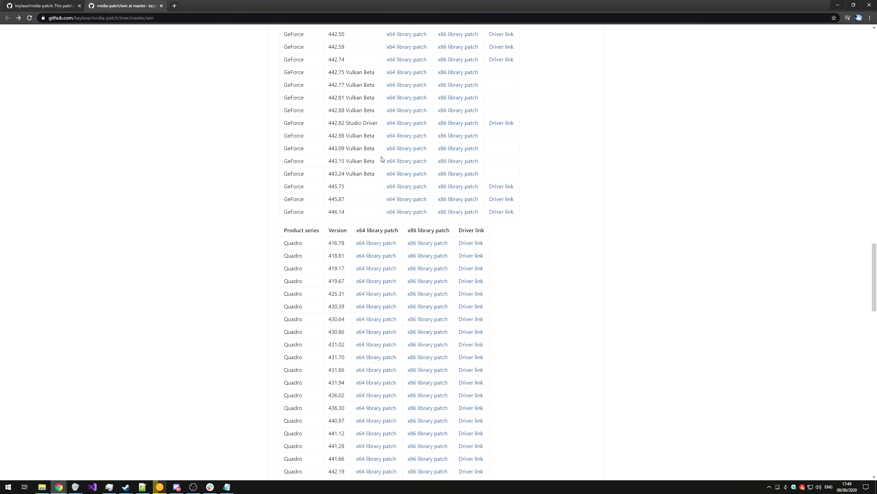
left_click_drag(305, 192, 278, 192)
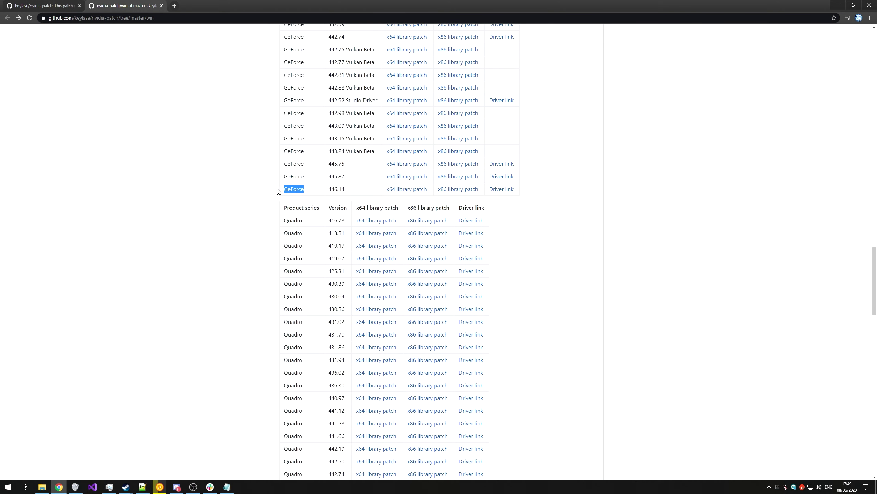
left_click_drag(358, 192, 327, 193)
right_click(502, 193)
left_click(512, 197)
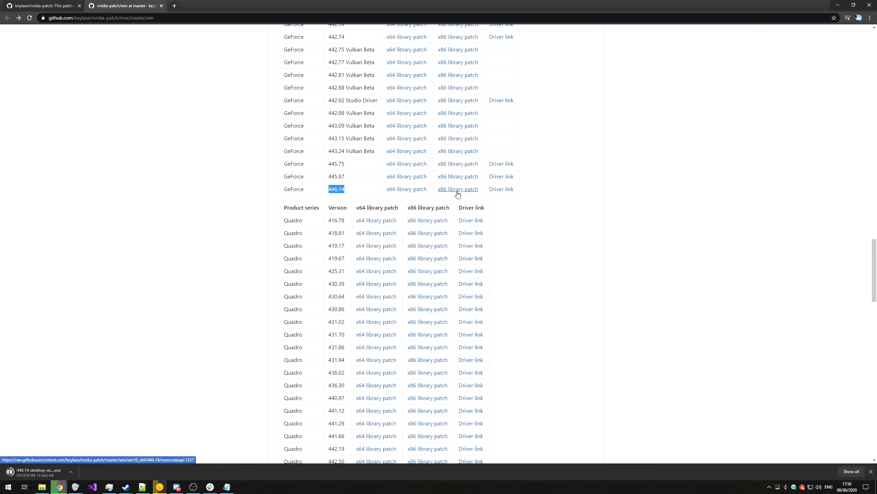
Save the 446.14 x64 library patch as nvencodeapi64.1337 without the ' (1)' suffix.
right_click(415, 190)
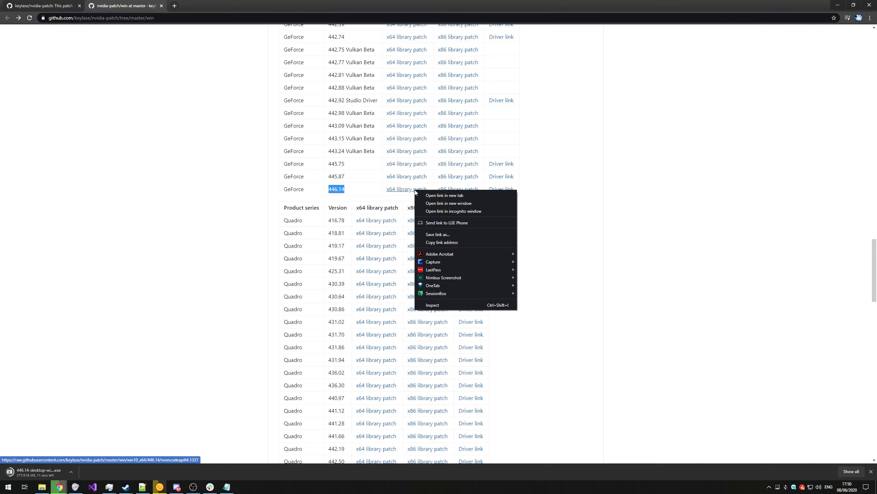
left_click(458, 235)
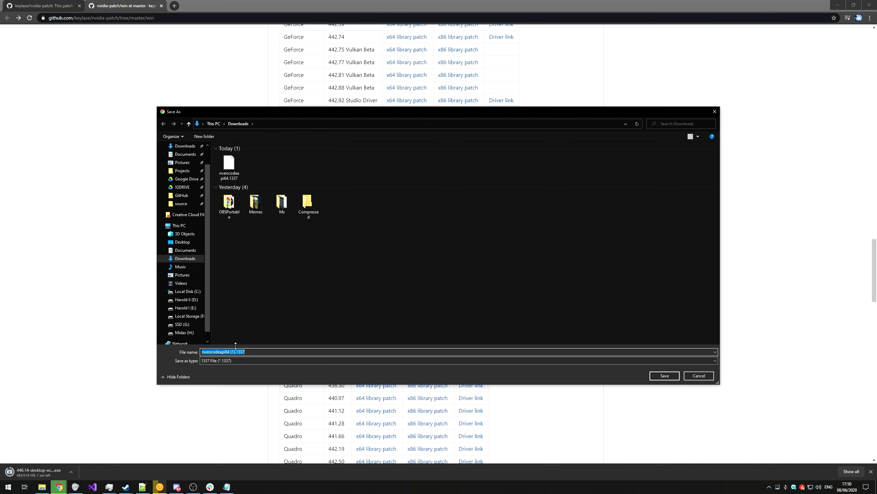
left_click(234, 351)
key("BackSpace")
key("BackSpace")
key("BackSpace")
key("BackSpace")
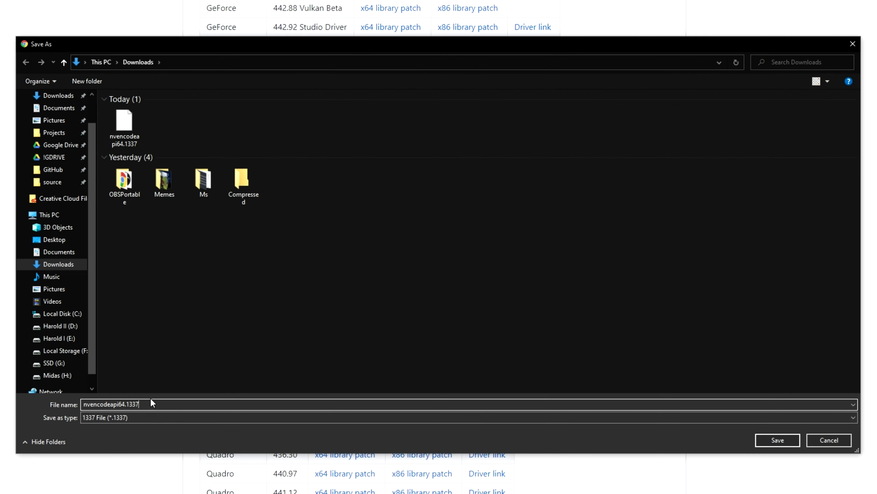
left_click_drag(125, 405, 139, 405)
left_click(131, 417)
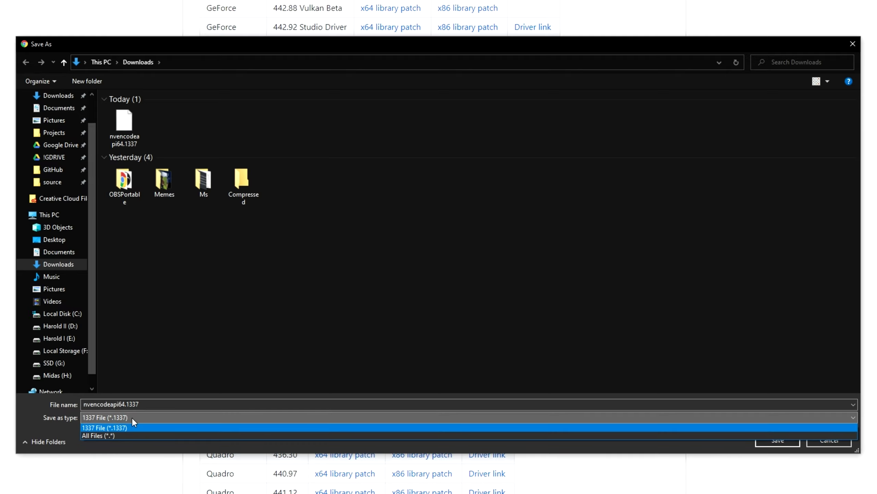
left_click(108, 418)
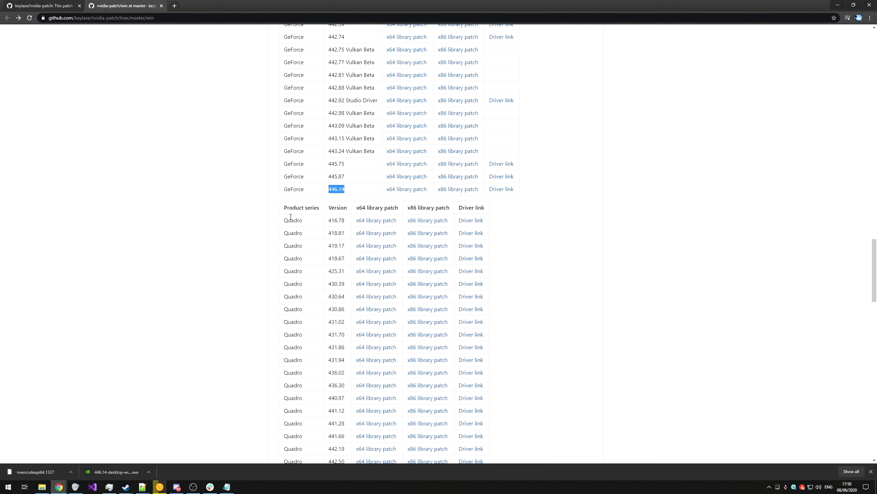
Read the Windows Server 2008R2 and 2016/2019 driver tables and the Plex benchmark note.
left_click_drag(291, 217, 436, 276)
scroll(316, 277, "down", 5)
scroll(435, 275, "down", 9)
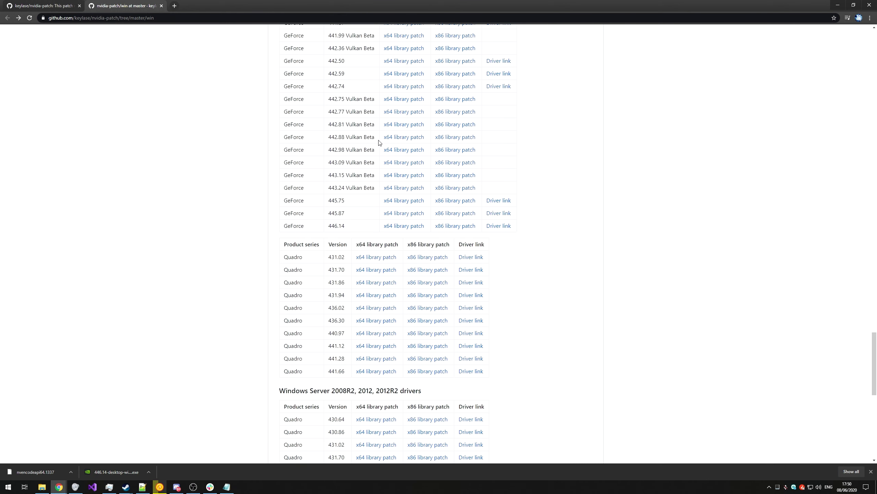
scroll(459, 117, "down", 5)
scroll(459, 116, "up", 5)
scroll(286, 285, "down", 3)
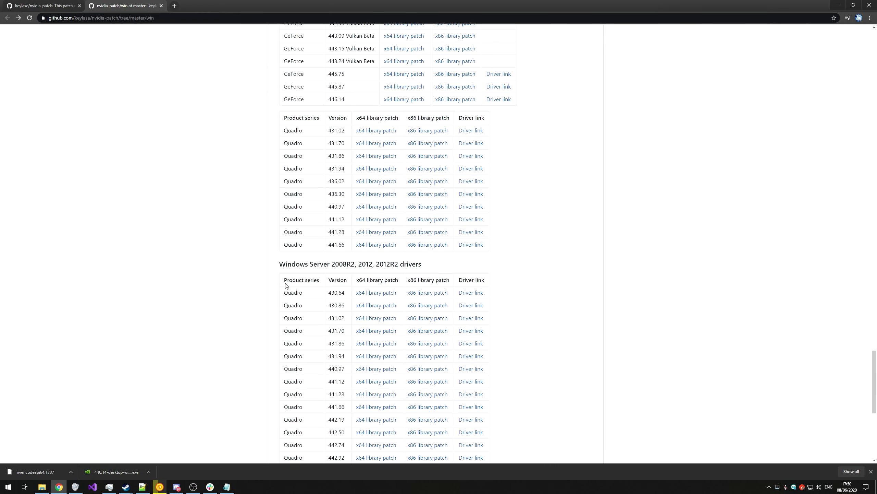
left_click_drag(284, 264, 427, 279)
left_click(339, 273)
scroll(339, 273, "down", 7)
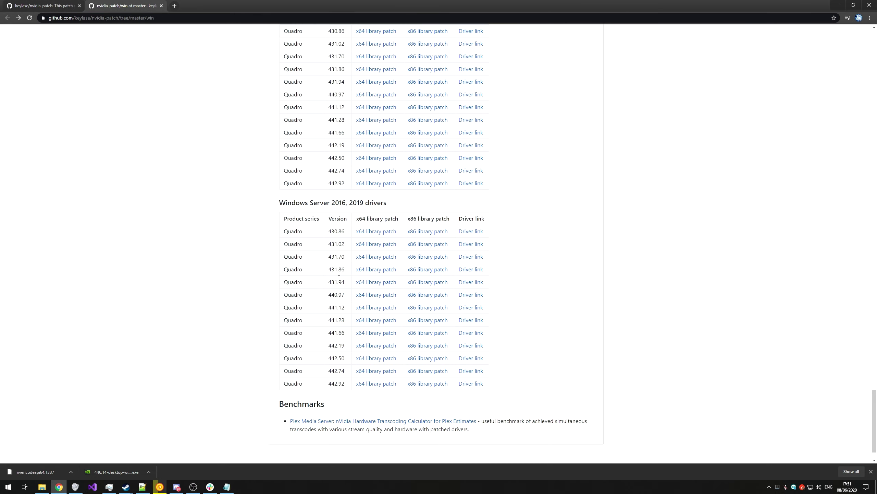
left_click_drag(292, 200, 400, 207)
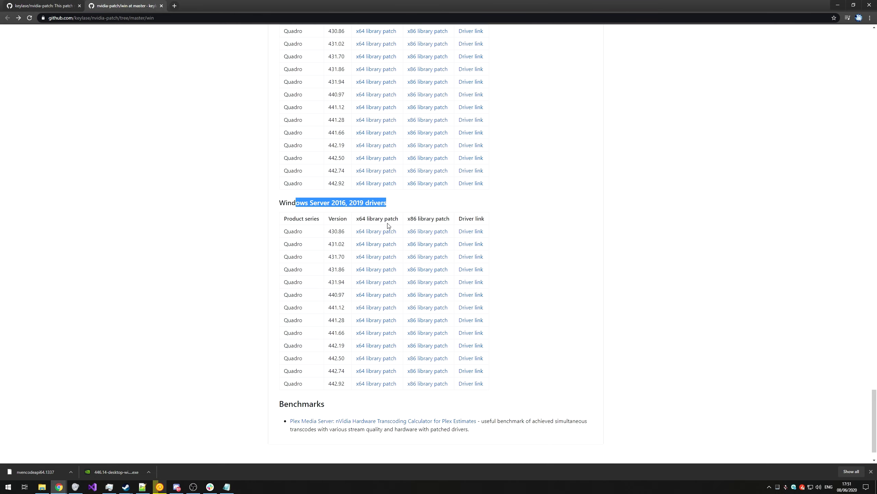
scroll(389, 225, "down", 1)
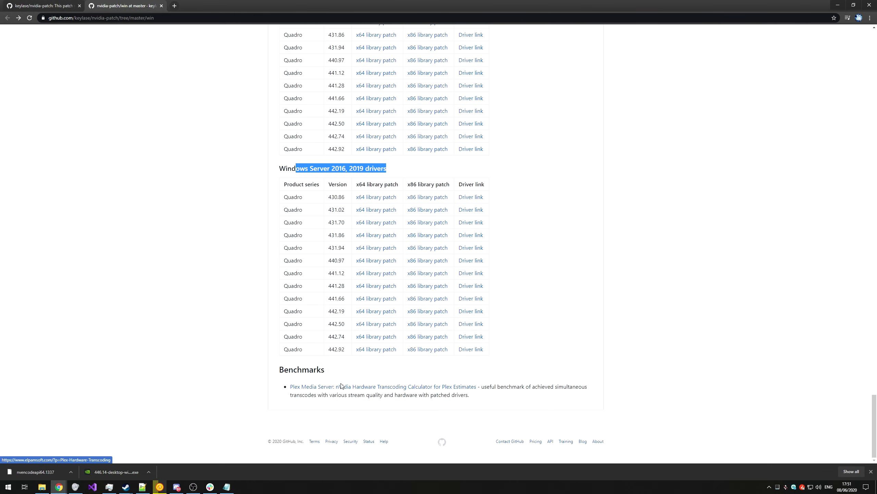
left_click_drag(480, 395, 291, 395)
left_click(752, 349)
Go back to the NVENC guide and highlight step 1 about installing the driver.
scroll(850, 359, "up", 20)
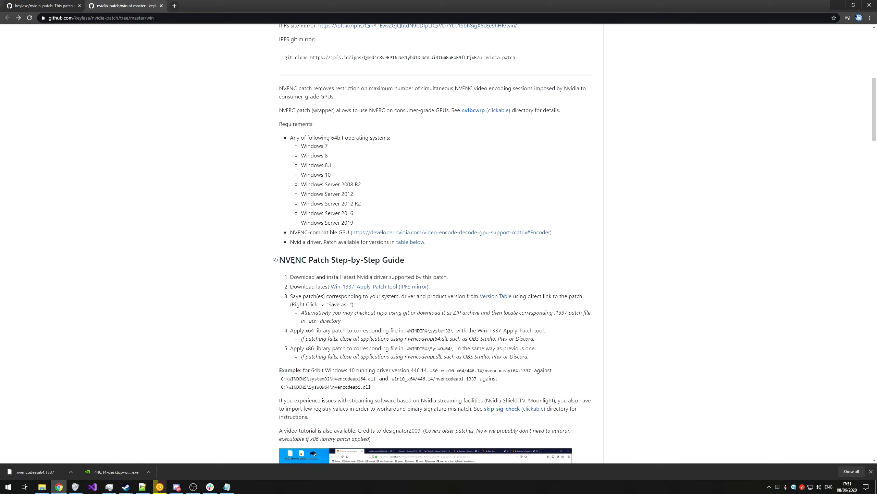
left_click_drag(286, 260, 427, 265)
scroll(428, 266, "down", 4)
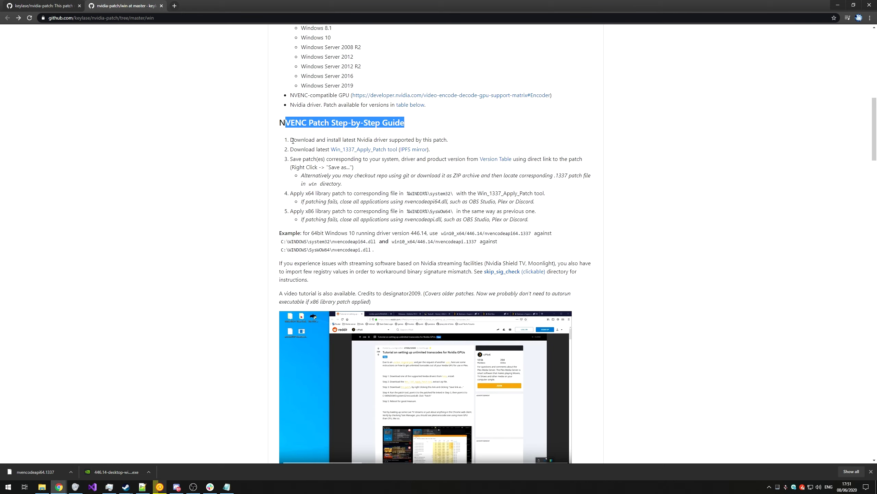
left_click_drag(291, 139, 454, 140)
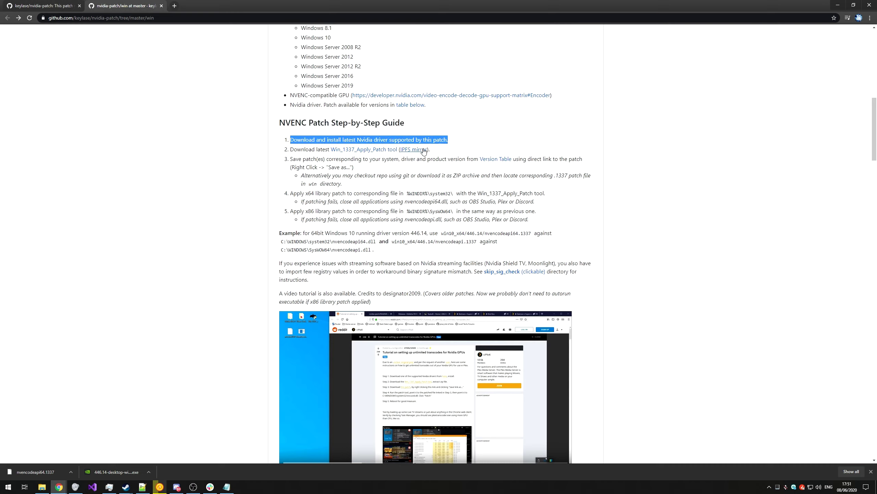
Run the 446.14 installer as a custom Graphics Driver install with HD Audio Driver unticked.
left_click(112, 475)
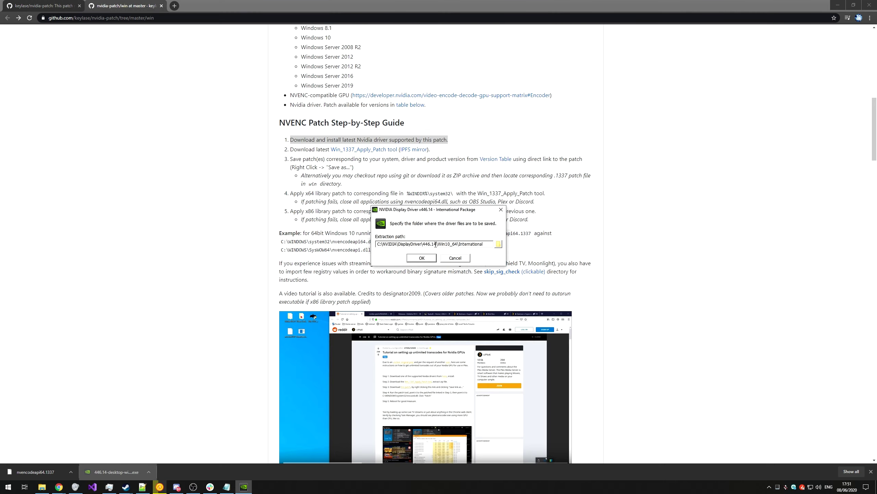
left_click(428, 258)
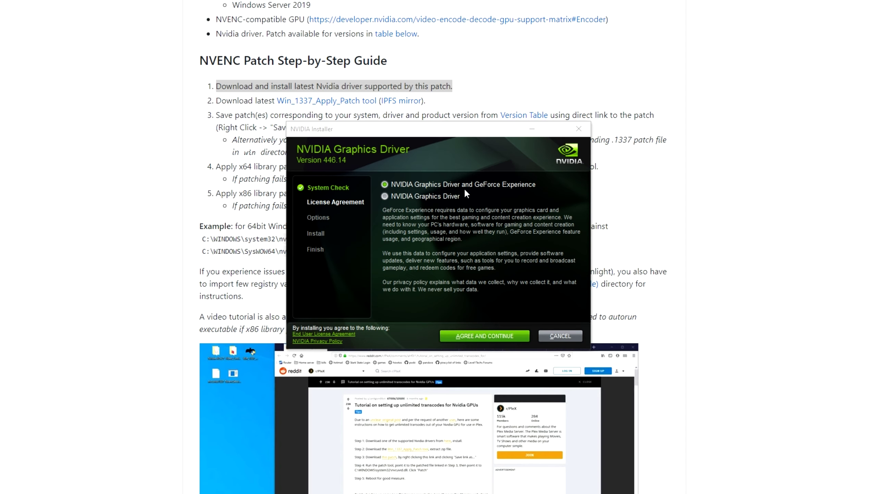
left_click(445, 196)
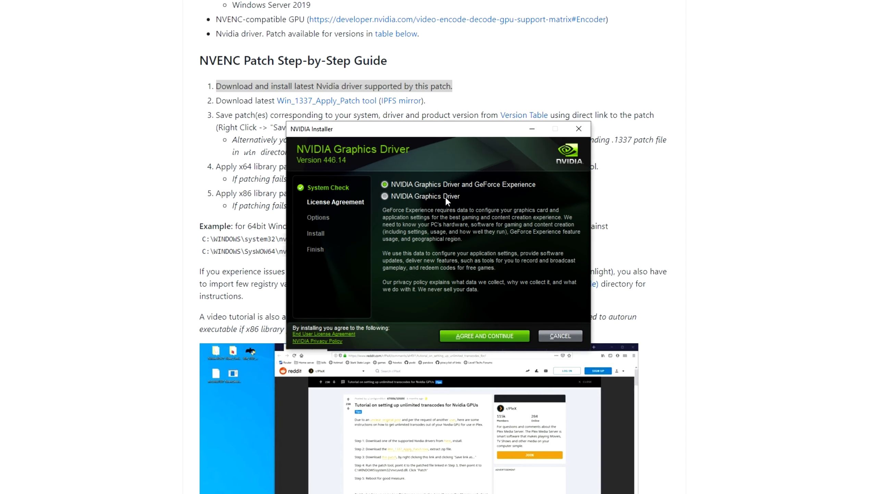
left_click(475, 337)
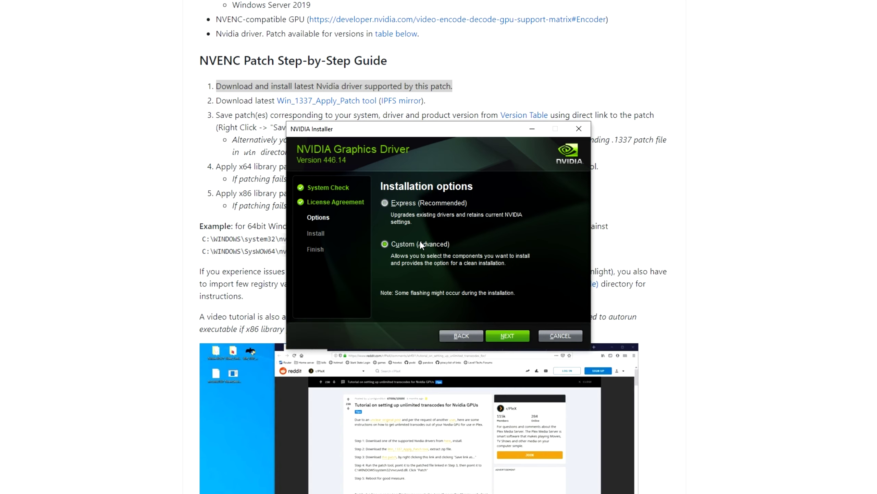
left_click(508, 335)
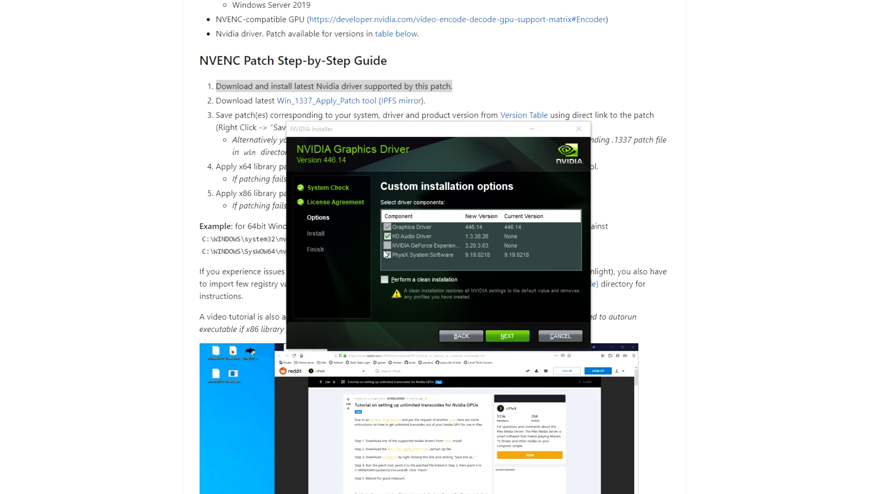
left_click(387, 236)
left_click(403, 226)
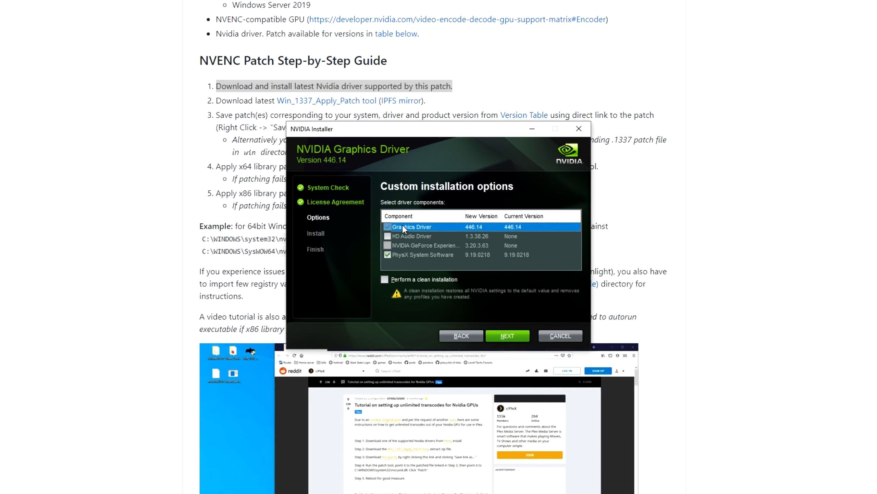
left_click(401, 255)
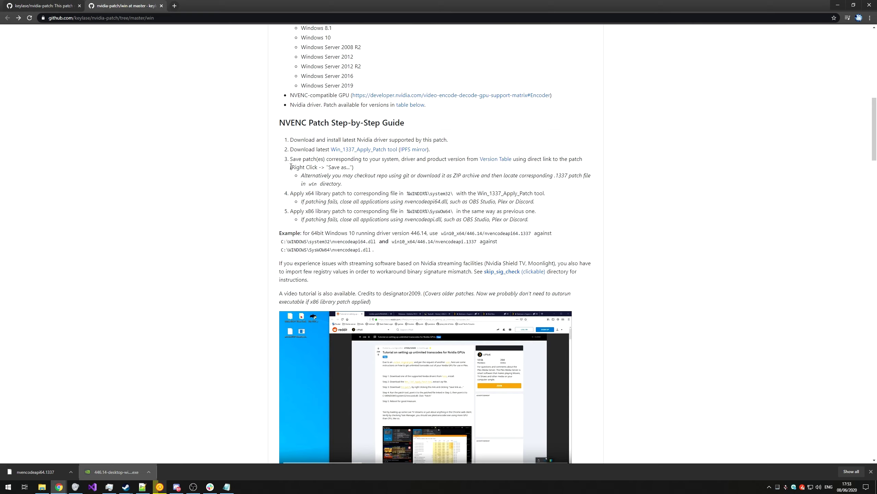
Open the Win_1337_Apply_Patch tool link from guide step 2 in a new tab.
left_click_drag(288, 153, 463, 153)
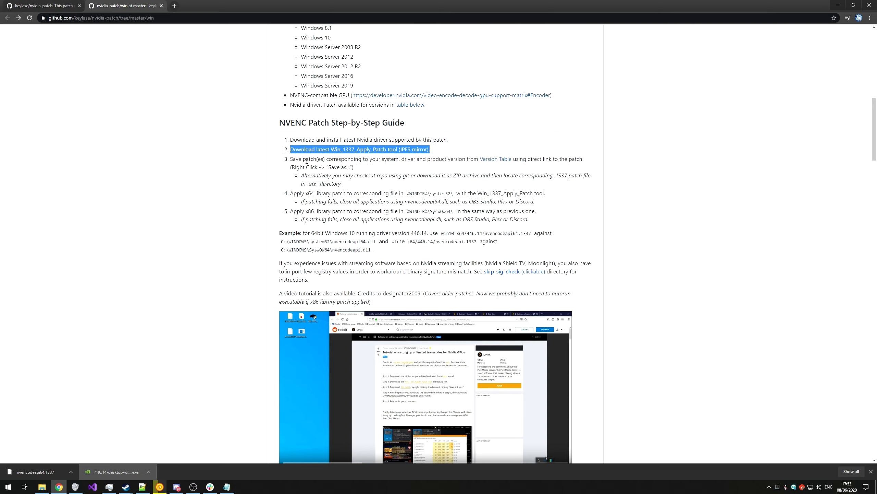
left_click(332, 156)
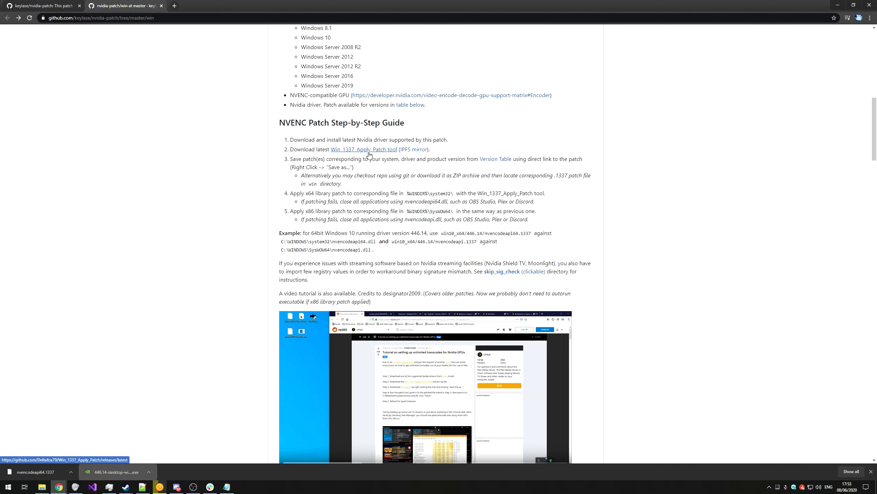
right_click(387, 150)
left_click(404, 154)
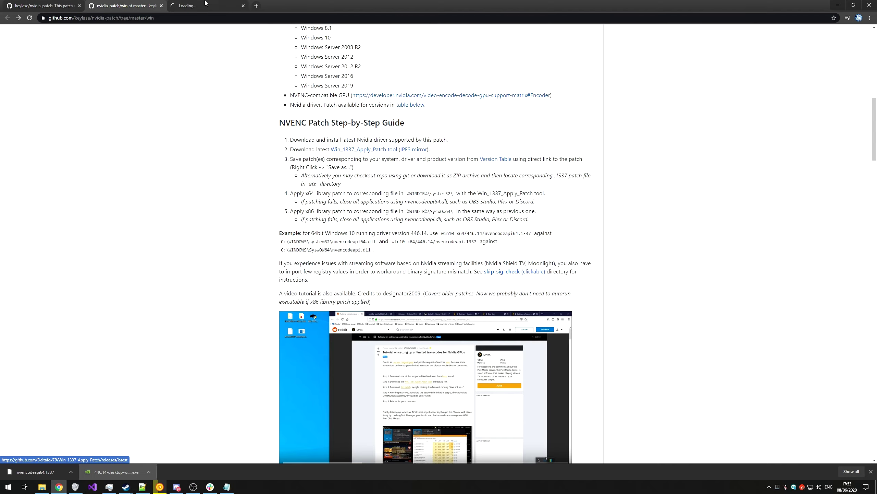
left_click(207, 6)
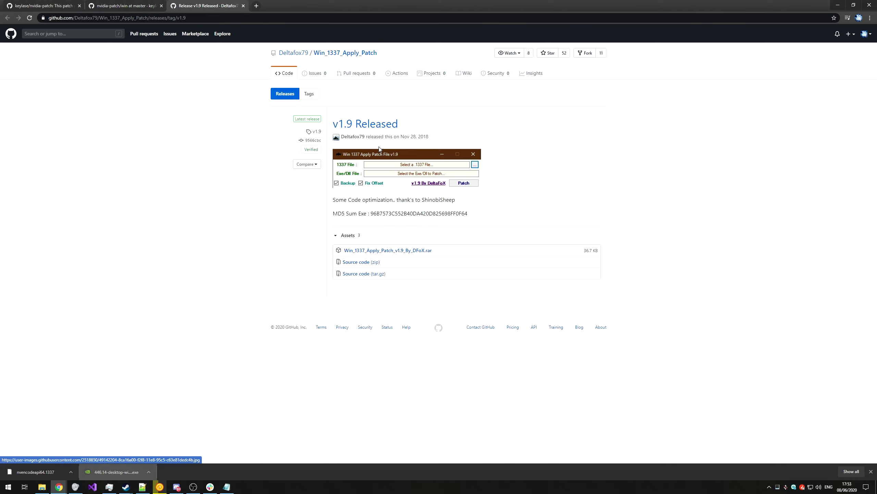
Download Win_1337_Apply_Patch_v1.9_By_DFoX.rar from the Nov 28, 2018 v1.9 release.
left_click_drag(429, 137, 399, 138)
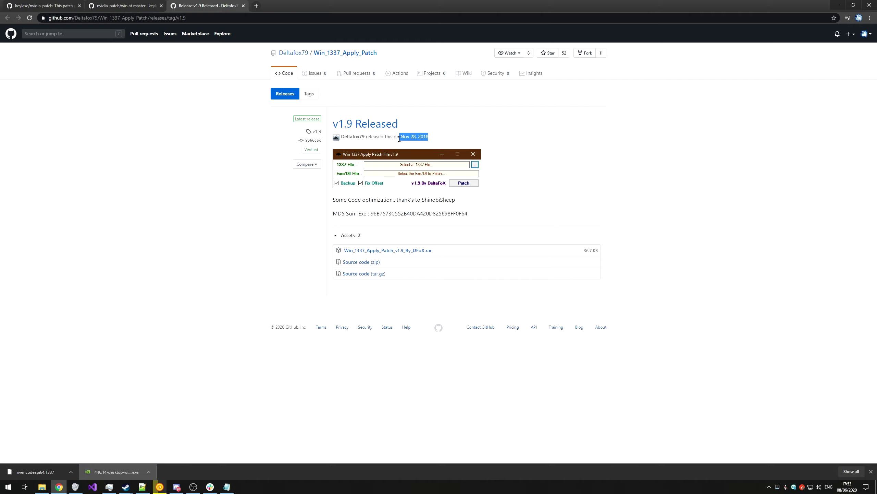
left_click(402, 144)
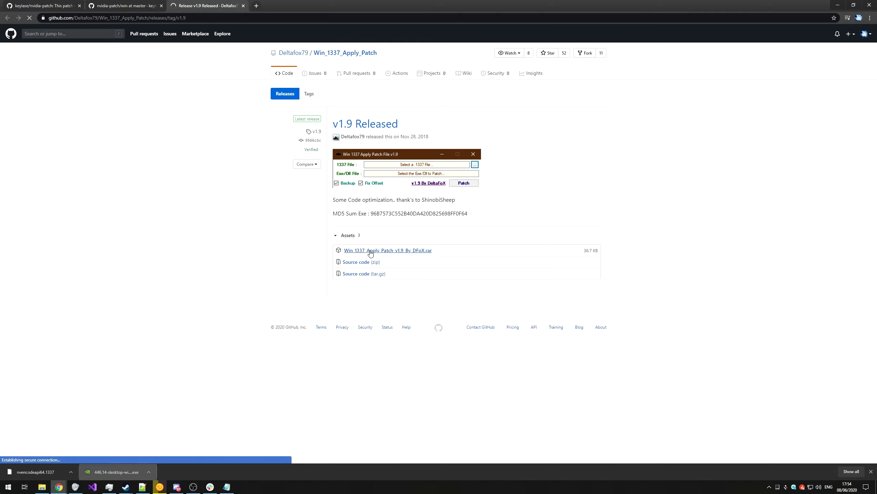
left_click(391, 253)
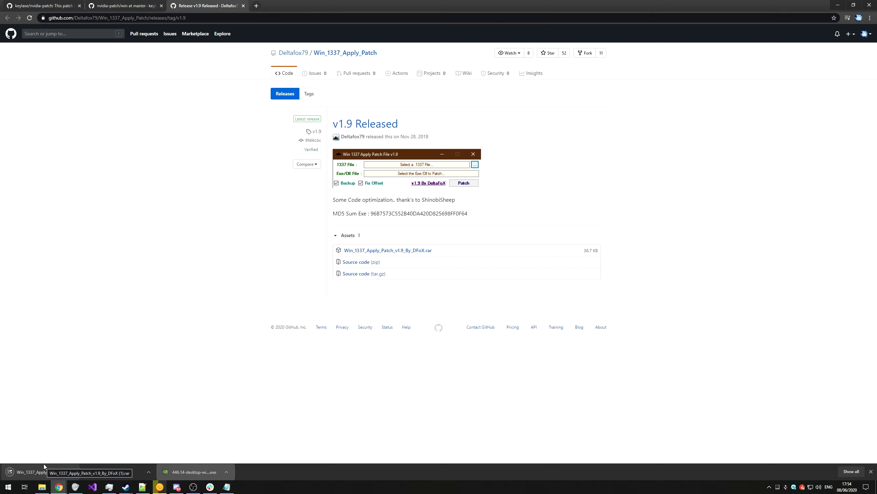
Extract Win_1337_Apply_Patch_v1.9_By_DFoX.exe to the desktop in 7-Zip, replacing the existing copy.
left_click(44, 466)
left_click_drag(280, 201, 490, 167)
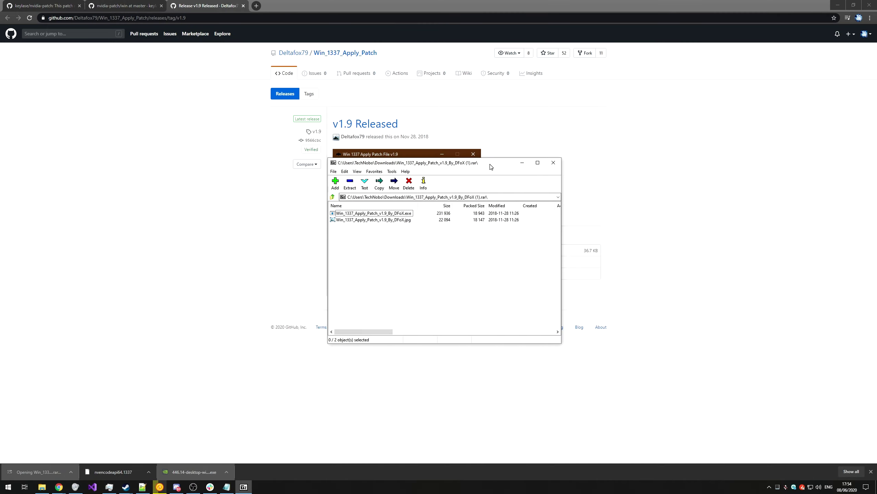
left_click(456, 3)
left_click_drag(456, 3, 760, 244)
left_click_drag(373, 213, 251, 205)
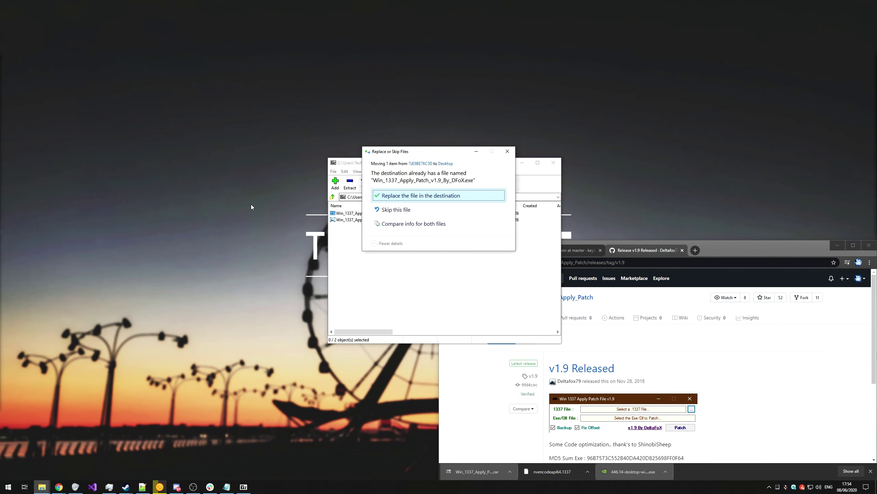
left_click(412, 195)
left_click(553, 163)
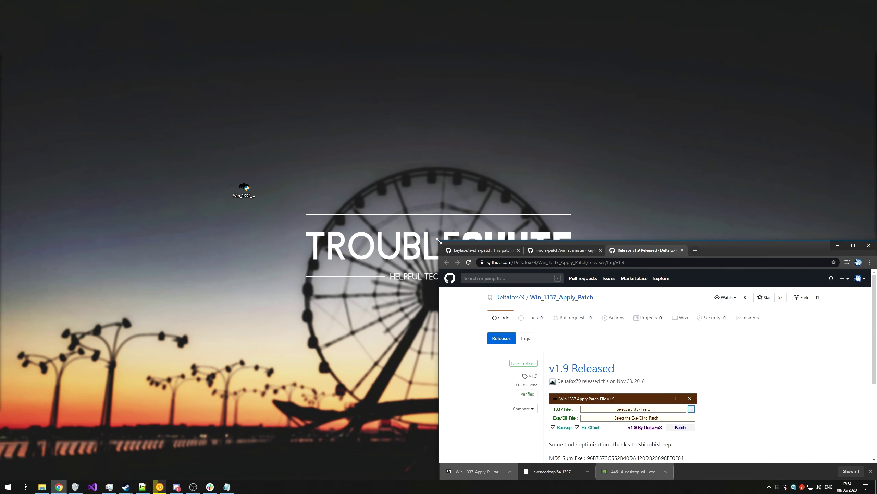
left_click(473, 250)
left_click_drag(474, 250, 450, 16)
Load nvencodeapi64.1337 from Downloads\d as the tool's .1337 patch file.
triple_click(459, 166)
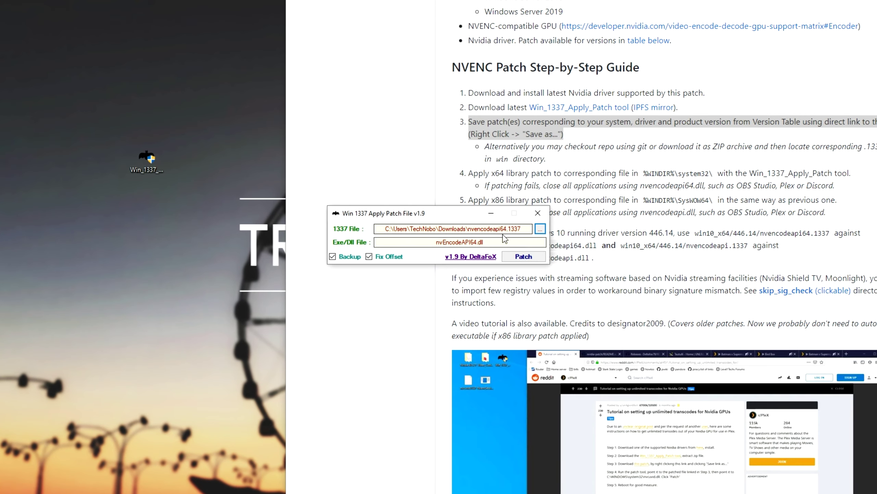
key("Tab")
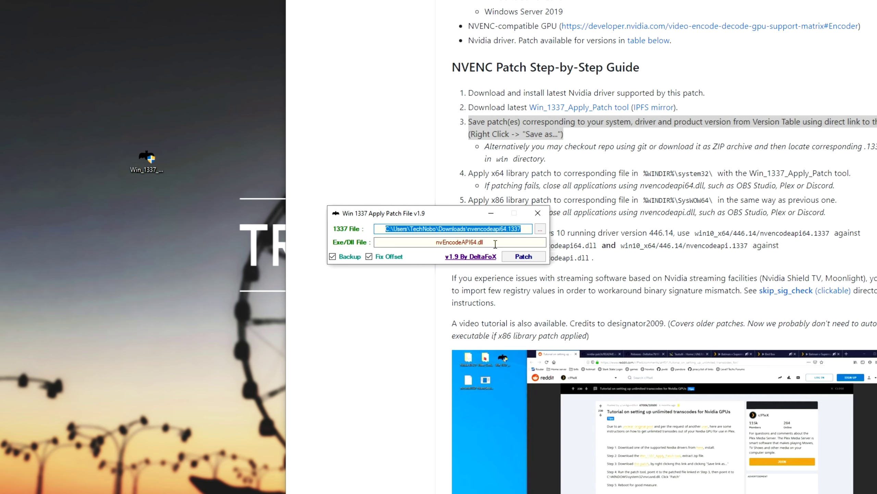
left_click(507, 229)
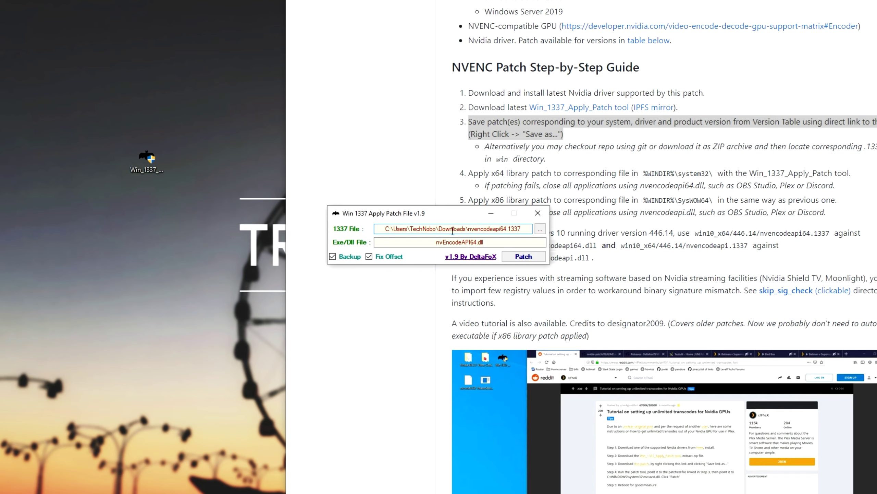
left_click(540, 229)
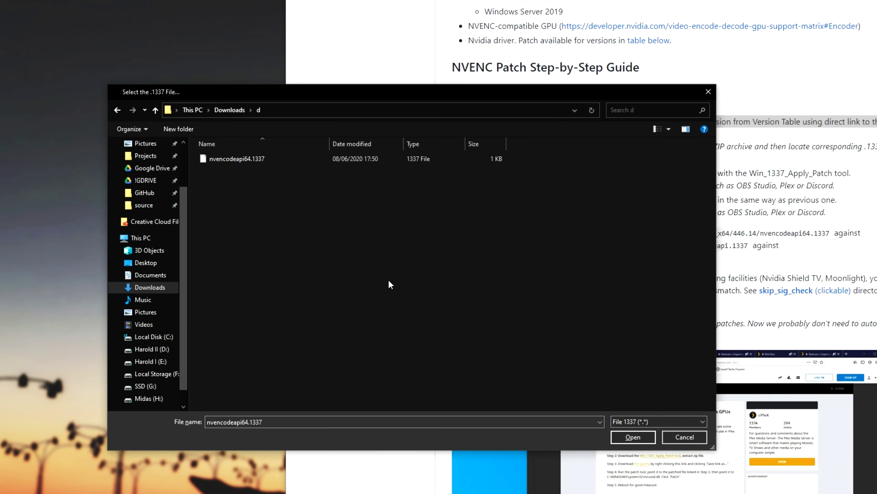
left_click(289, 157)
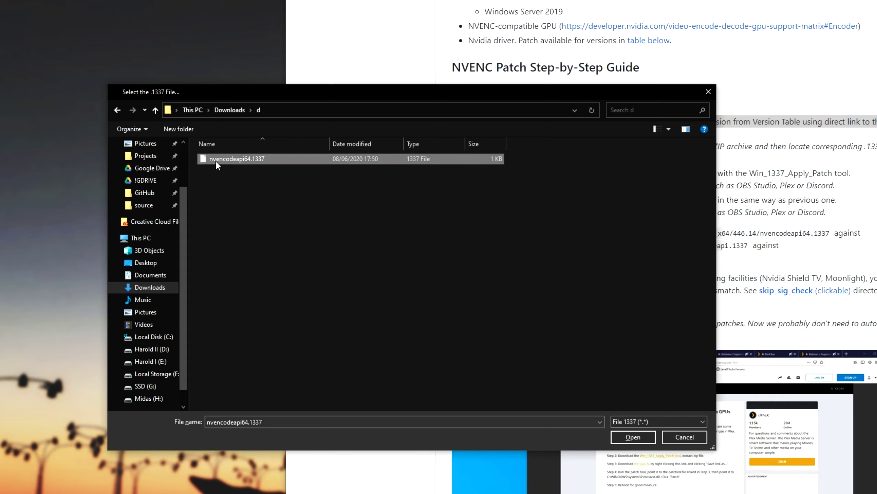
left_click(633, 436)
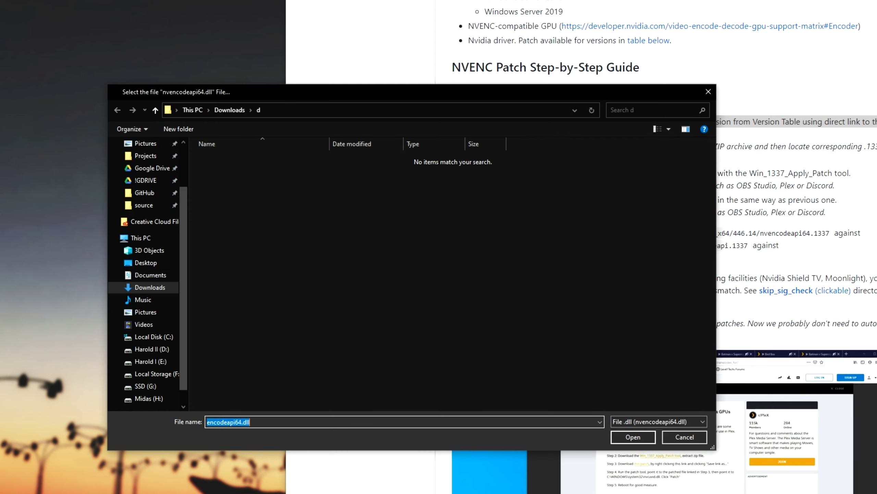
Read steps 4 and 5 of the patch guide in the browser.
key("alt+Tab")
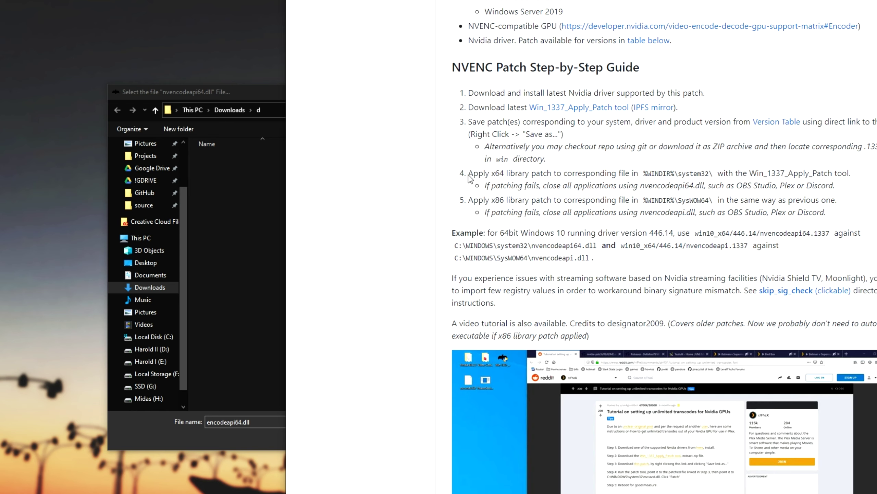
left_click_drag(469, 172, 835, 187)
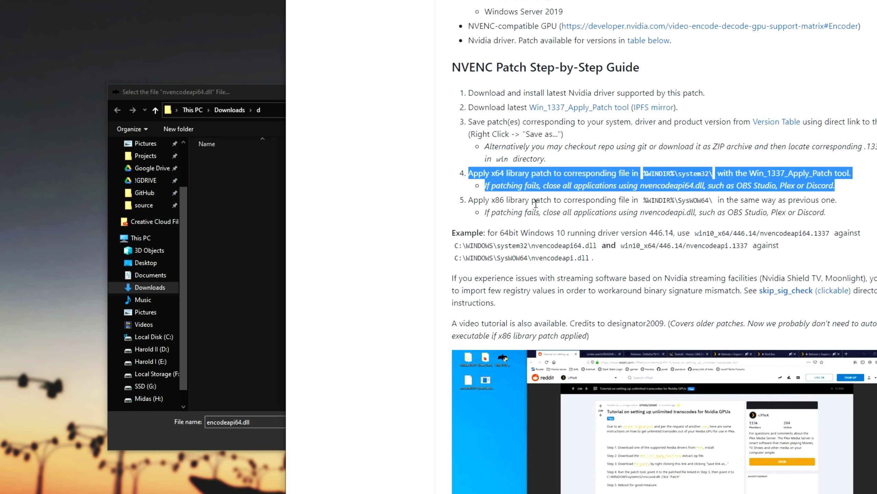
left_click_drag(469, 201, 825, 211)
left_click(825, 223)
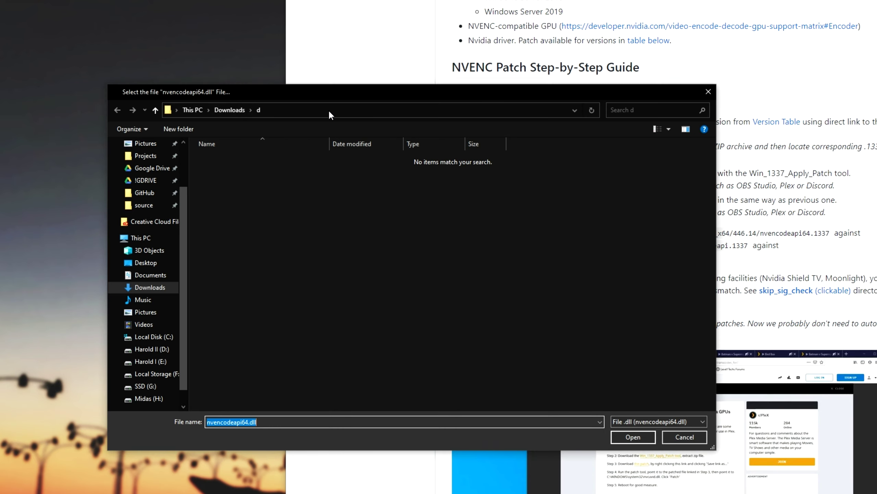
Navigate via %windir% into System32 and select nvEncodeAPI64.dll in the file picker.
left_click(329, 110)
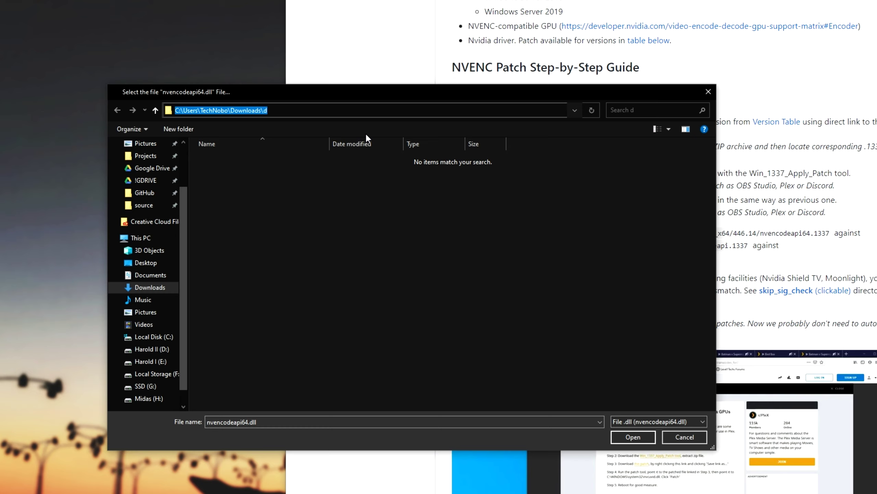
type("%")
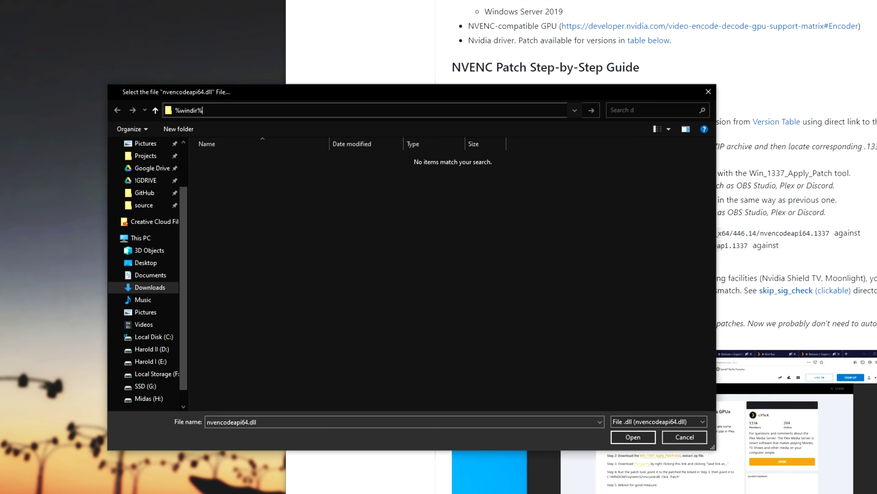
type("windir%")
key("Return")
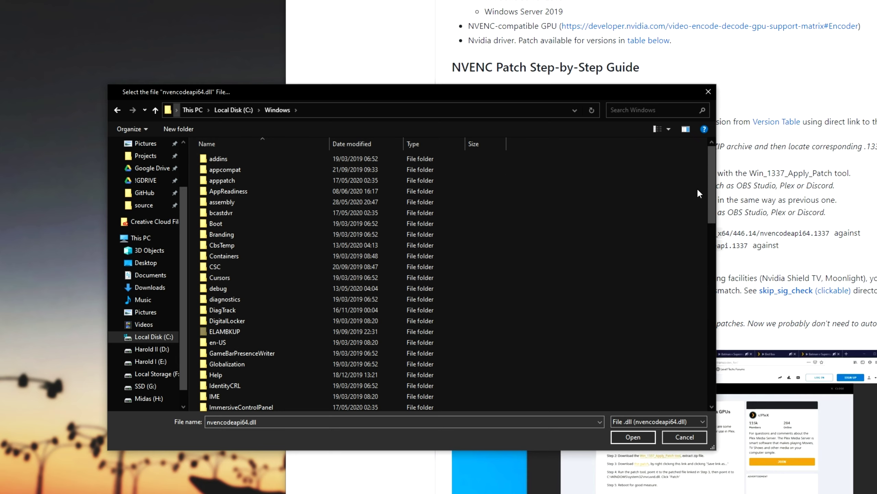
scroll(697, 189, "down", 14)
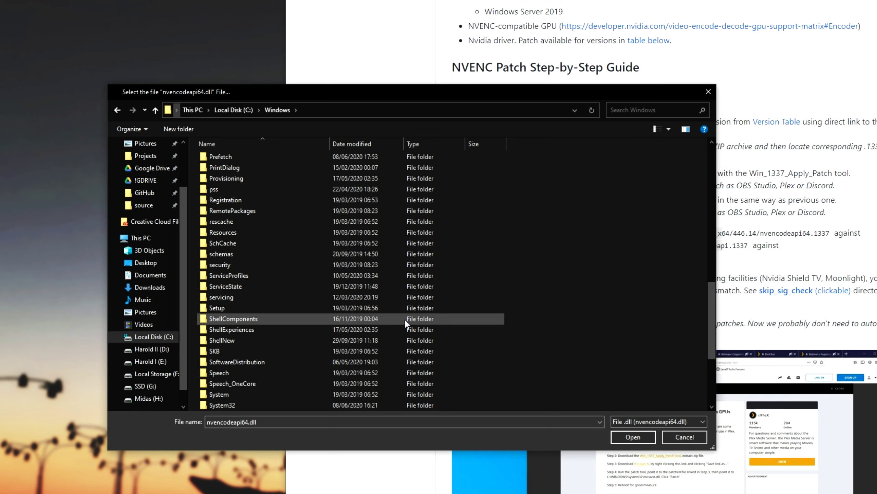
scroll(403, 318, "down", 4)
double_click(328, 265)
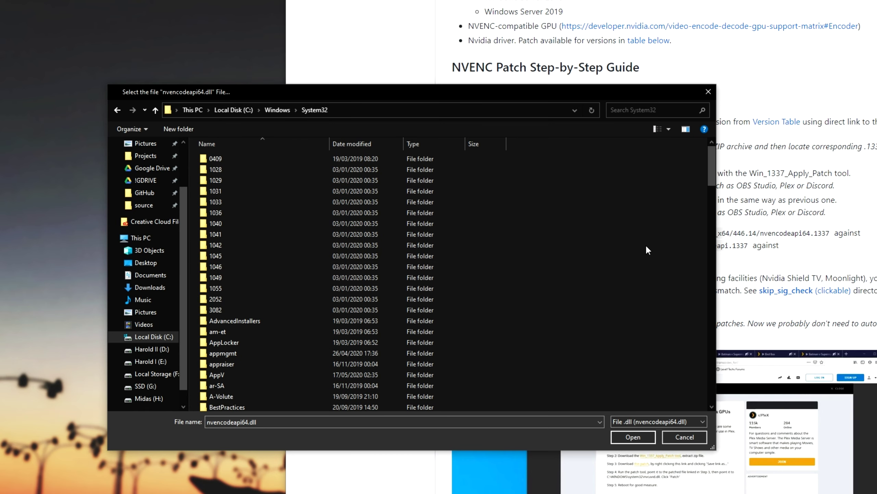
scroll(474, 201, "down", 20)
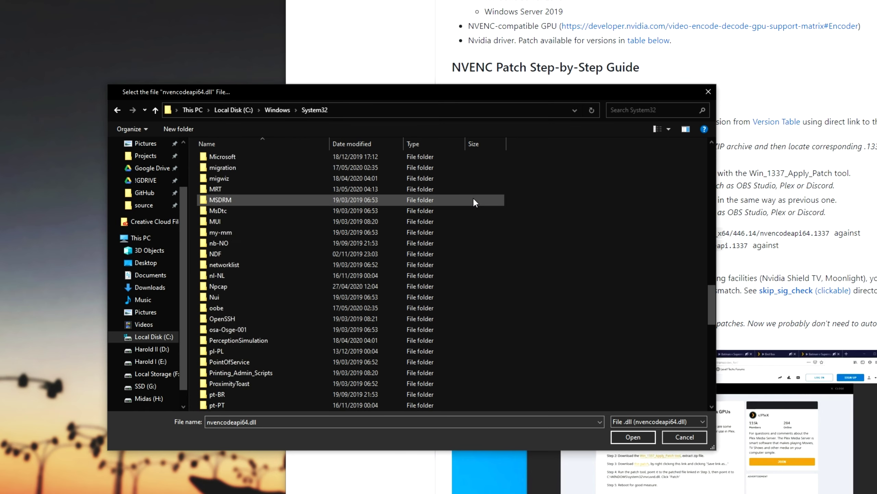
scroll(473, 197, "down", 15)
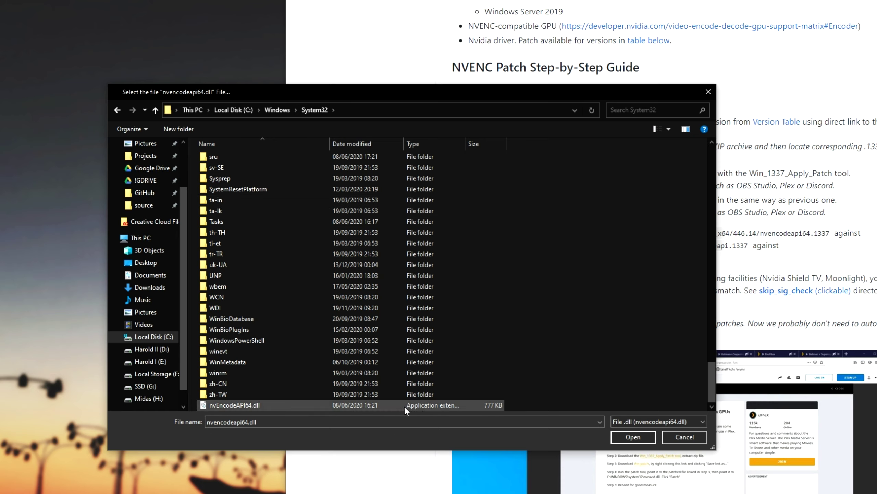
left_click(207, 405)
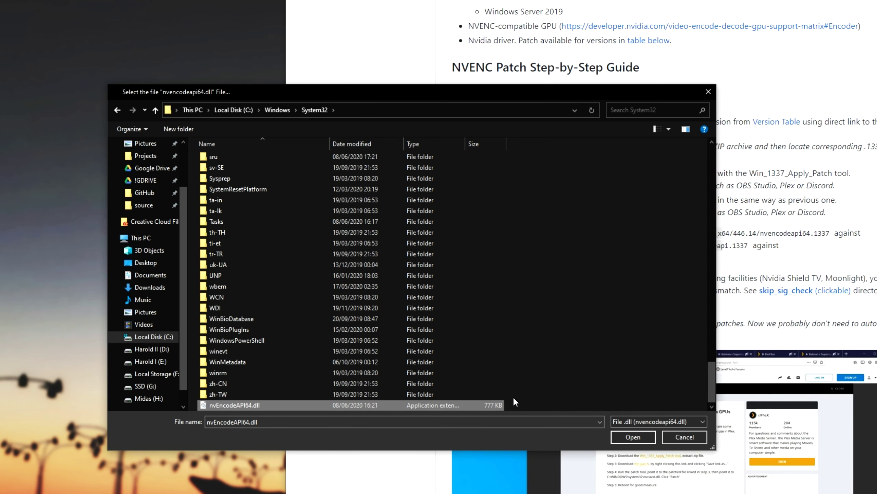
Check the nvencodeapi.dll path in the guide, then return to the file chooser.
left_click(743, 262)
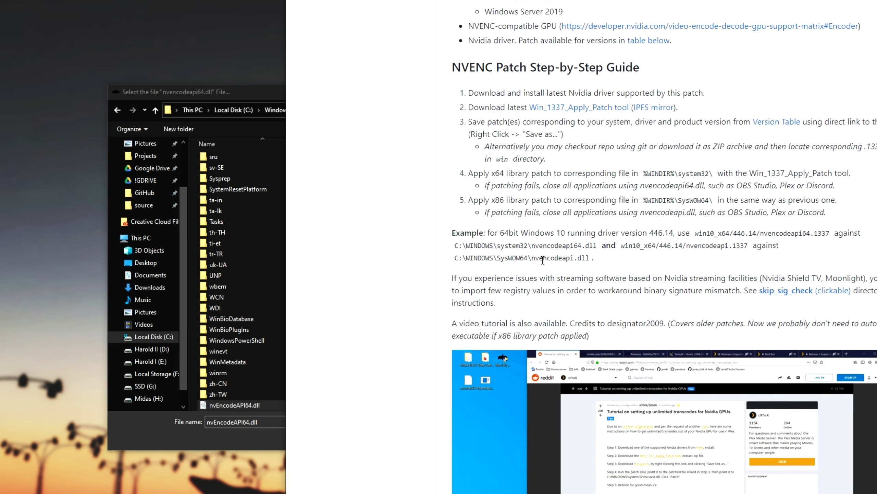
double_click(588, 257)
left_click(562, 273)
key("alt+Tab")
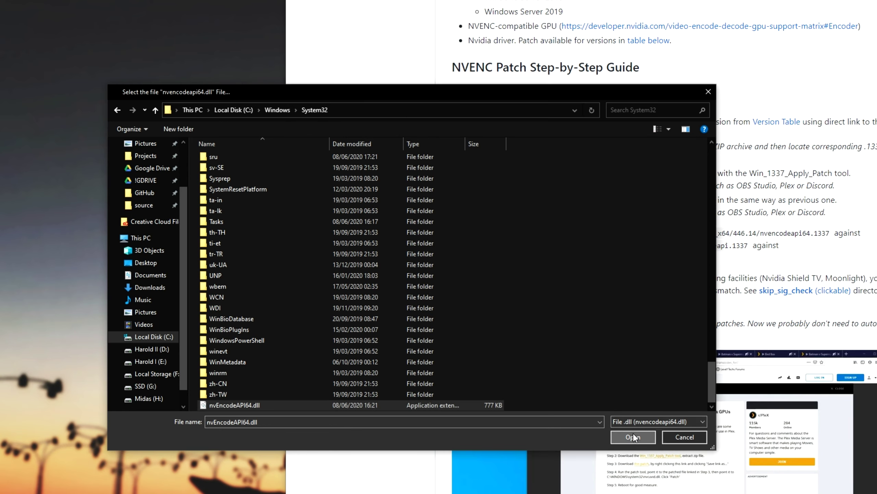
Patch nvEncodeAPI64.dll, dismiss the 'Offset [2EE3A] Wrong' error, and close the tool.
left_click(633, 437)
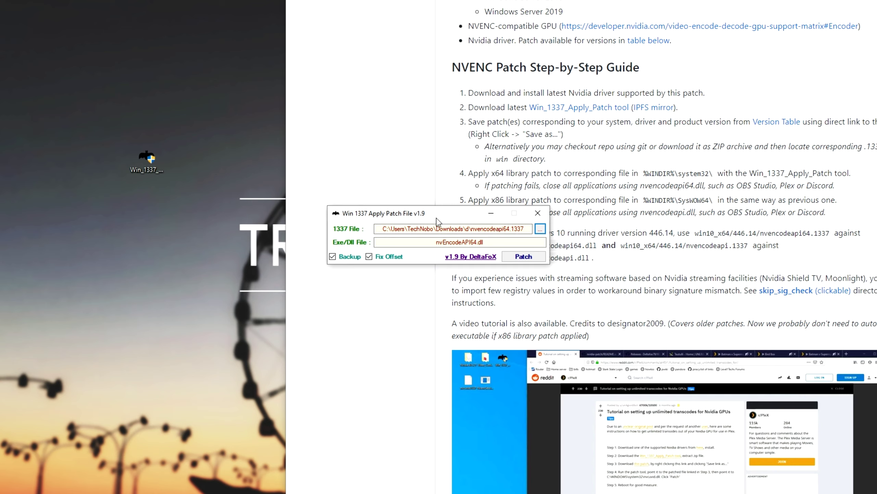
left_click(523, 256)
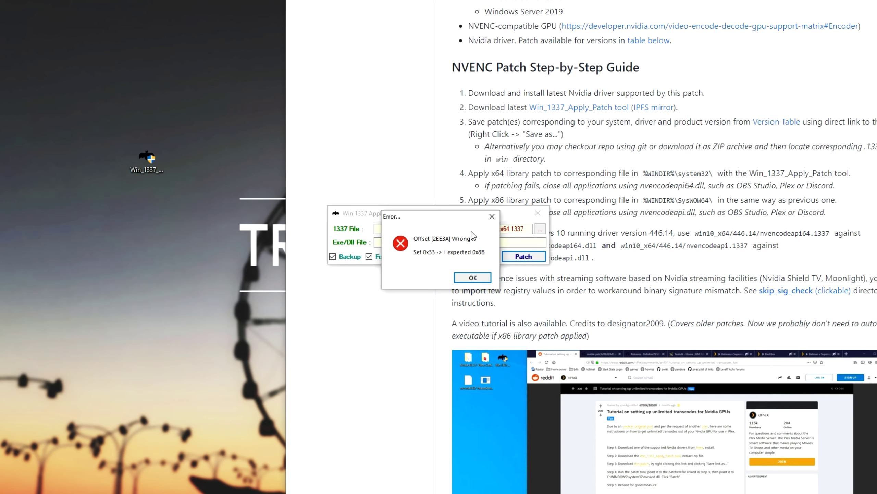
left_click(472, 278)
left_click(472, 279)
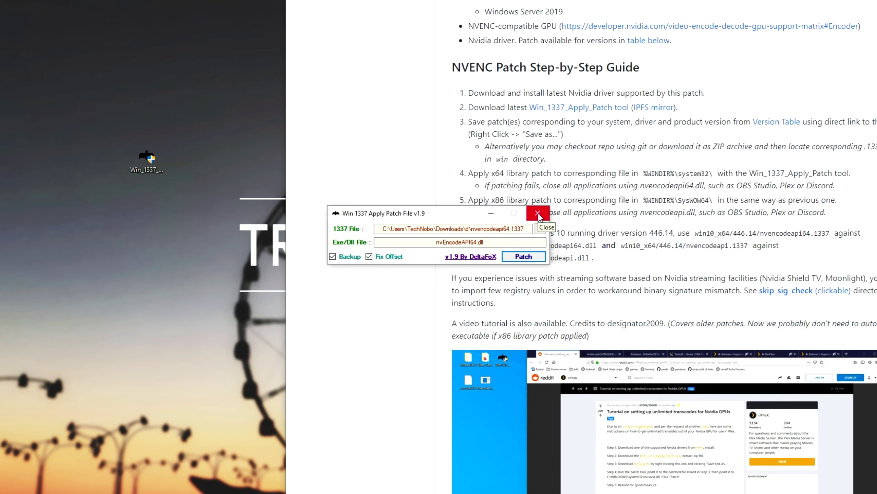
left_click(539, 212)
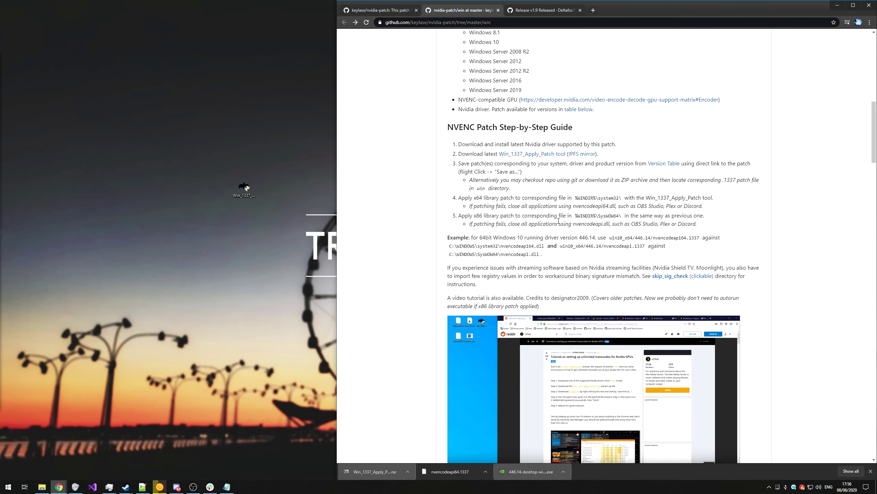
Scroll through the current nvidia-patch page to review its contents.
scroll(559, 221, "down", 1)
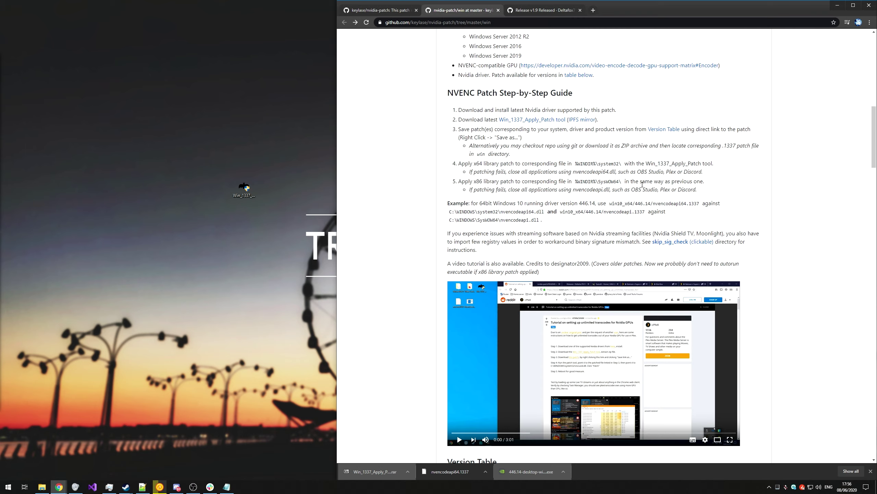
left_click_drag(874, 154, 868, 68)
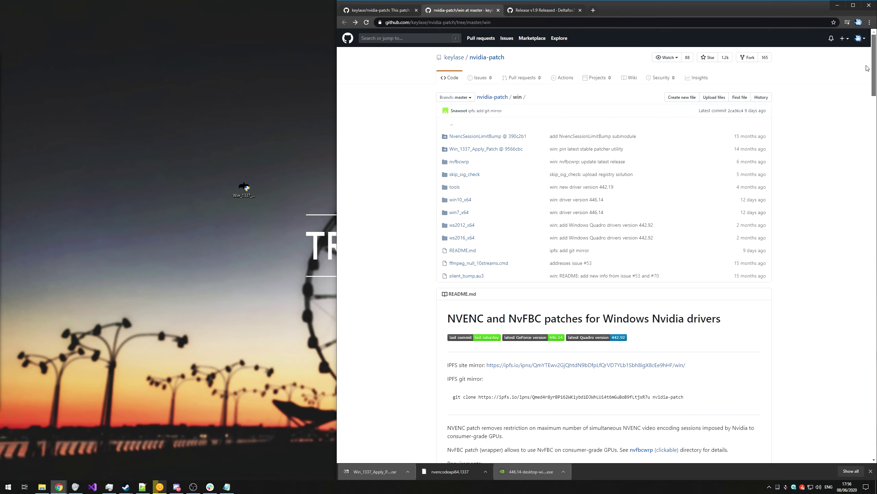
scroll(590, 311, "down", 20)
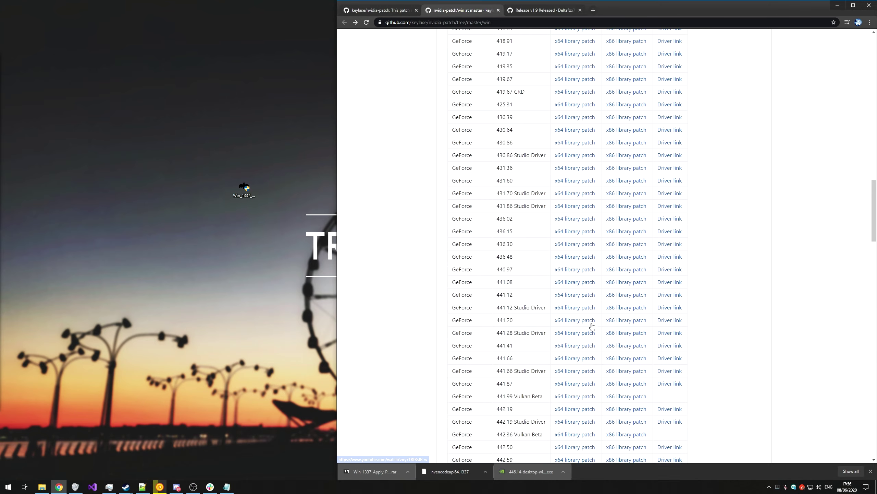
scroll(570, 311, "up", 20)
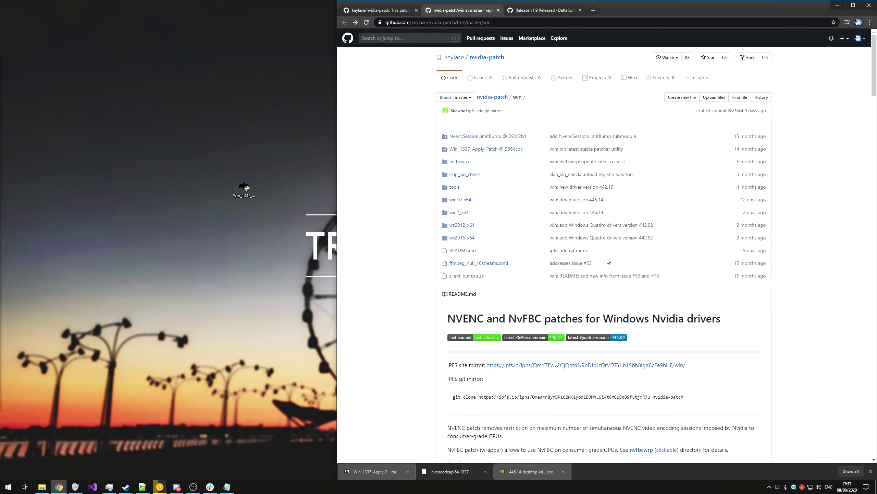
Skim the keylase/nvidia-patch repository README, then minimize the browser to show the desktop.
left_click(378, 10)
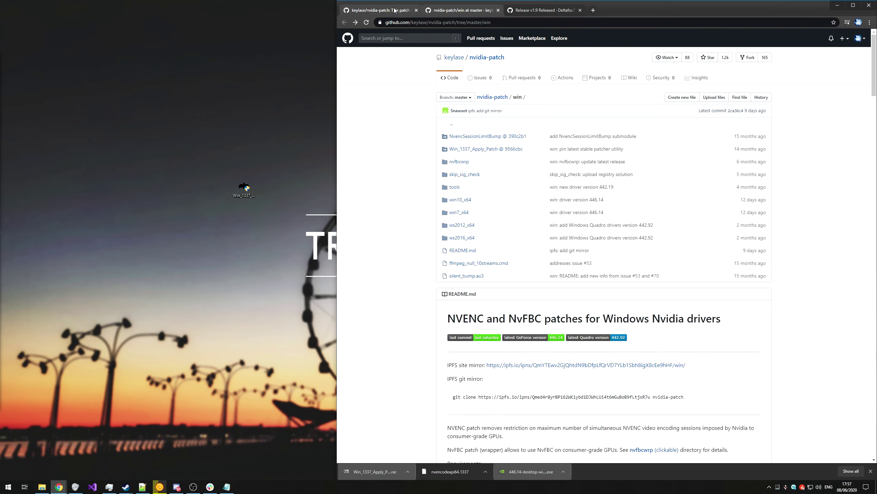
scroll(405, 61, "down", 15)
scroll(405, 61, "up", 3)
scroll(428, 157, "down", 10)
scroll(428, 157, "up", 20)
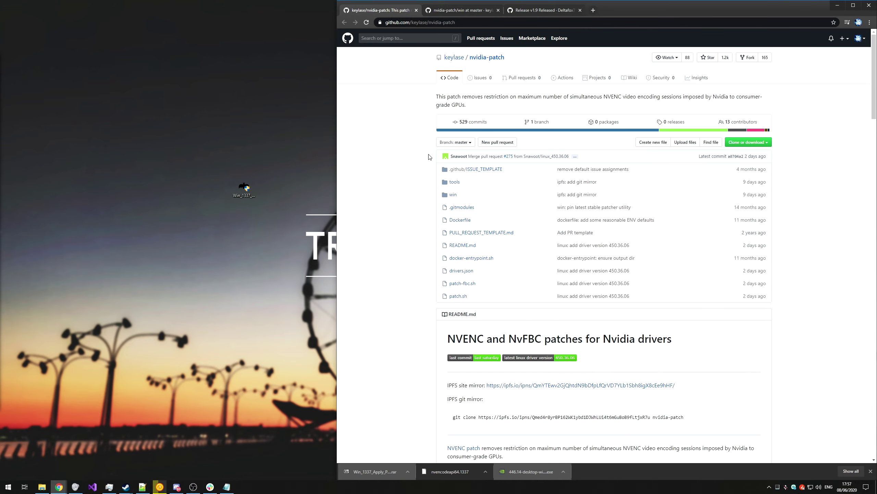
left_click(837, 5)
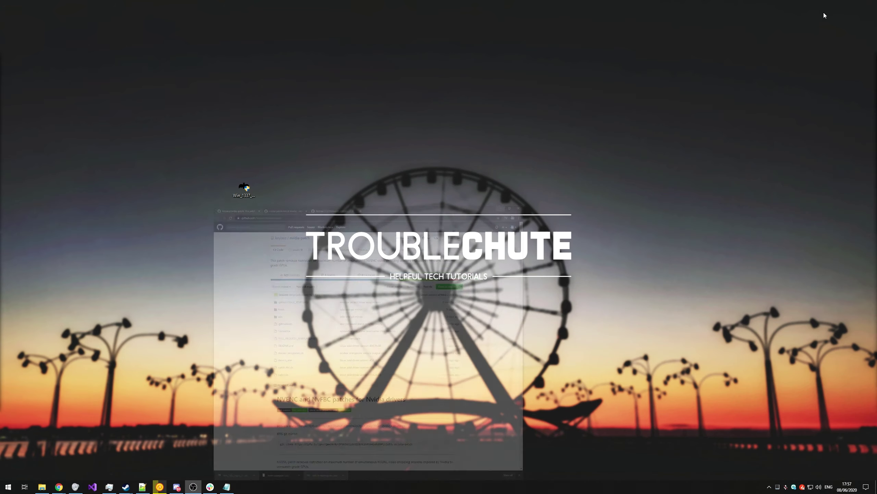